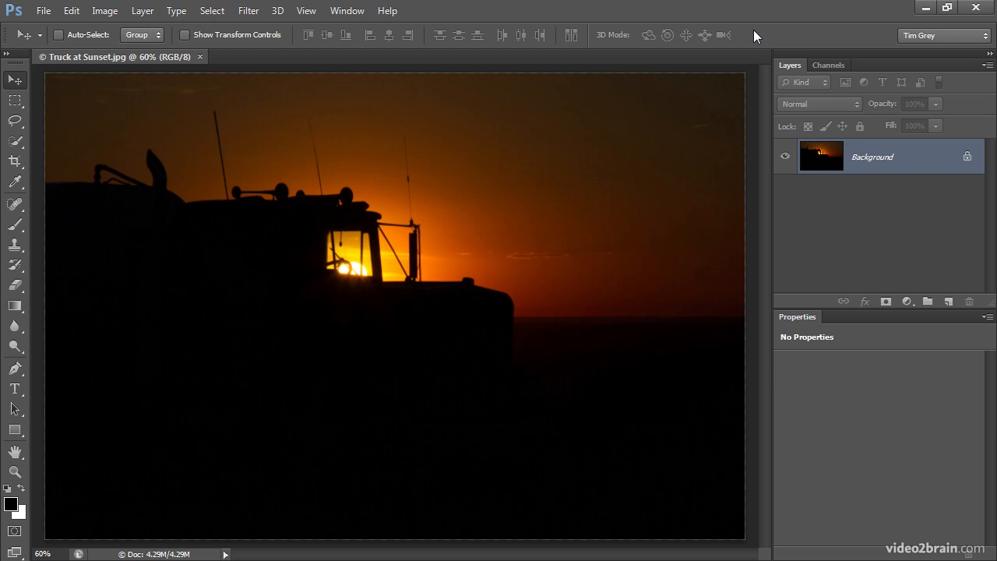
# Add the text "Truck at Sunset" across the dark lower part of the photo
pyautogui.click(14, 389)
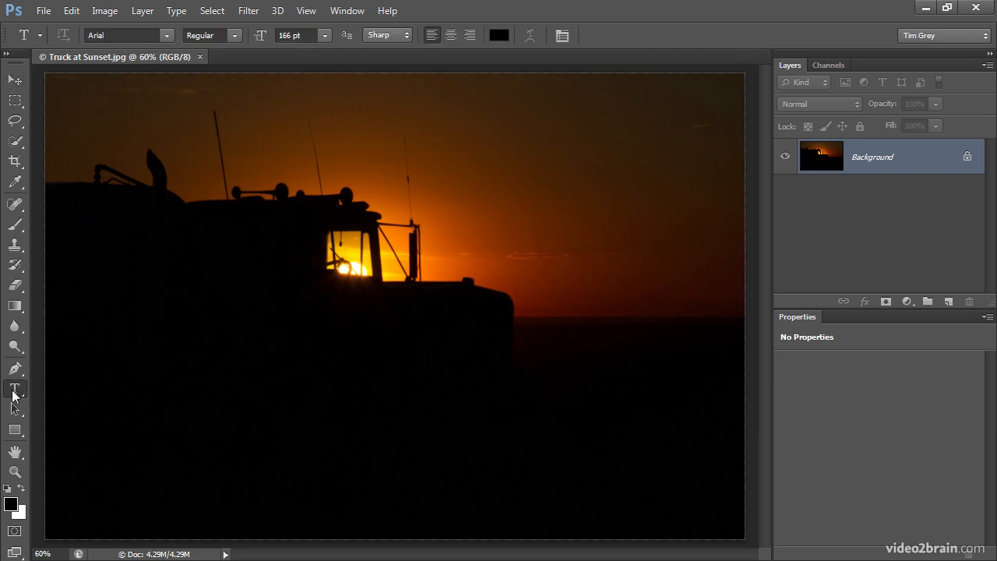
pyautogui.click(130, 417)
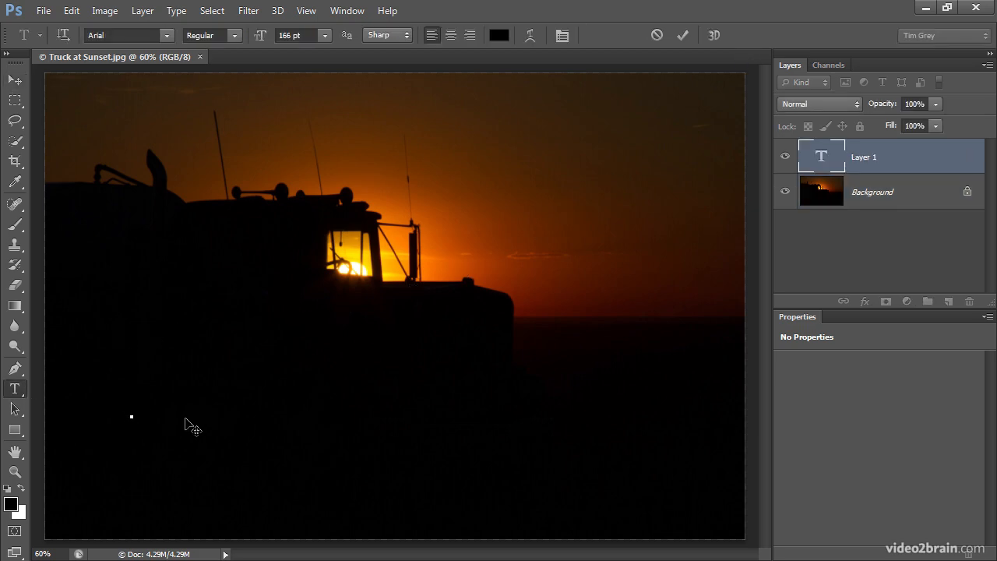
pyautogui.write('Truck at Suns')
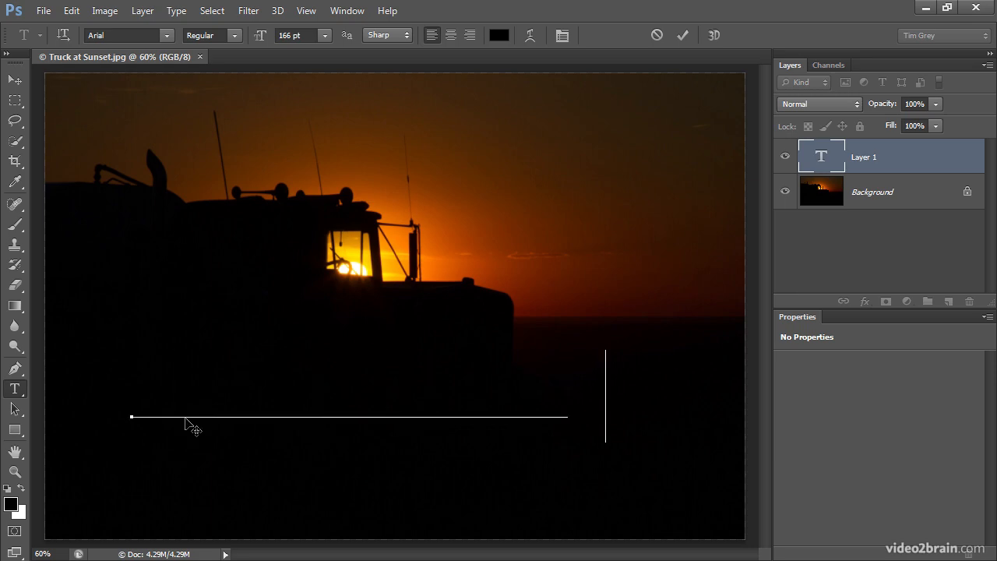
pyautogui.write('et')
# Change the color of the entire "Truck at Sunset" text to white (ffffff)
pyautogui.hotkey('ctrl', 'a')
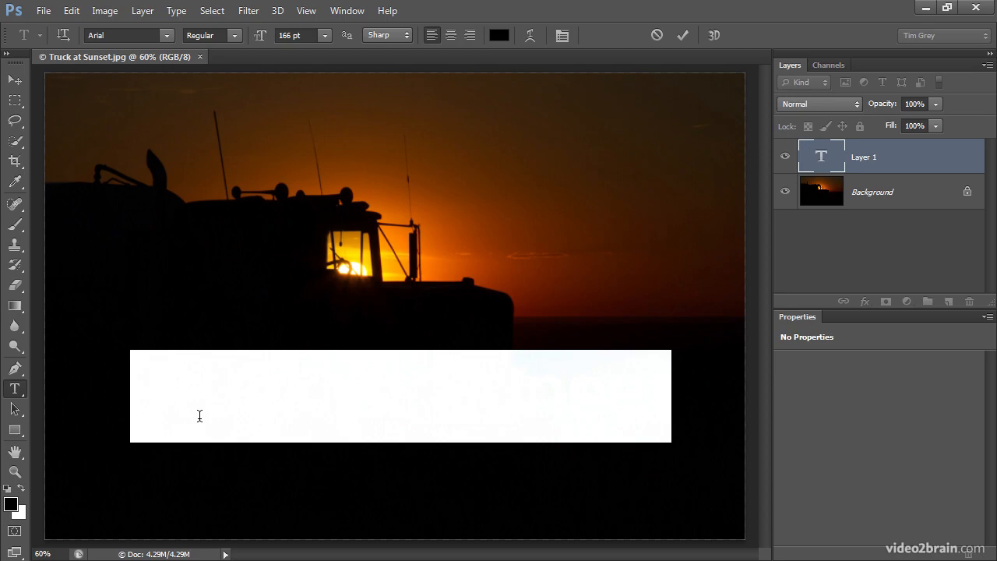
pyautogui.click(499, 36)
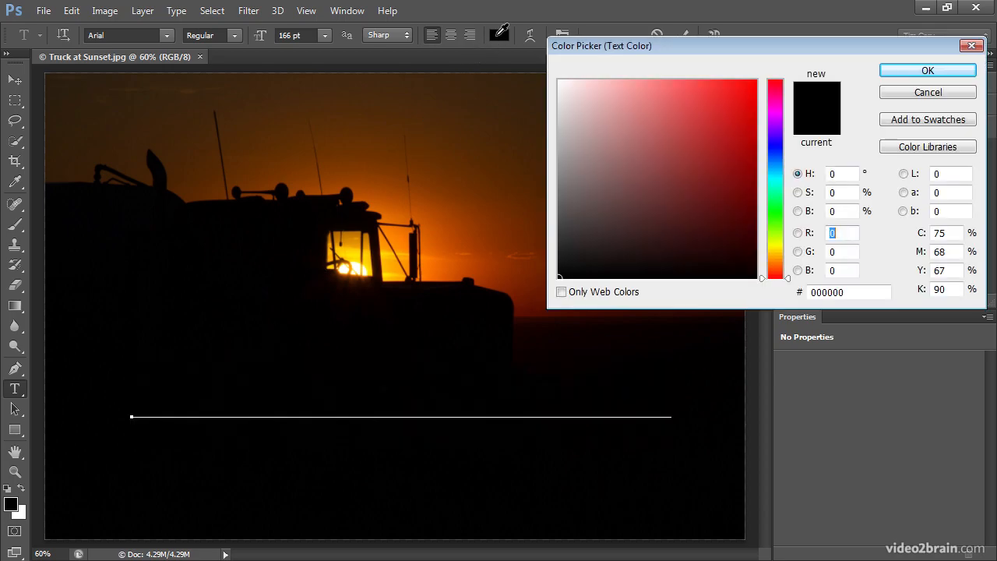
pyautogui.click(558, 82)
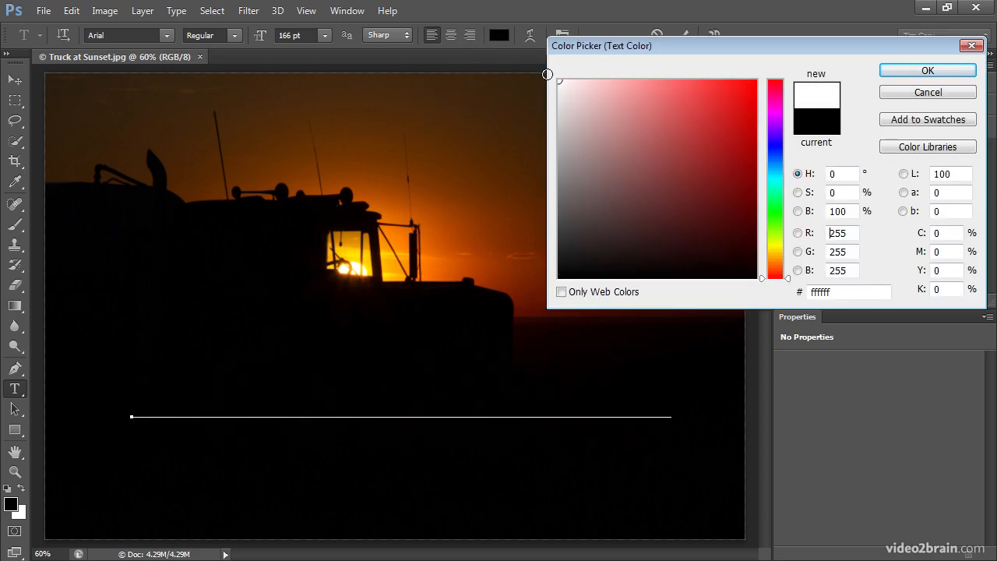
pyautogui.click(905, 66)
# Set the text to Times New Roman at 176 pt and commit the text edit
pyautogui.click(162, 35)
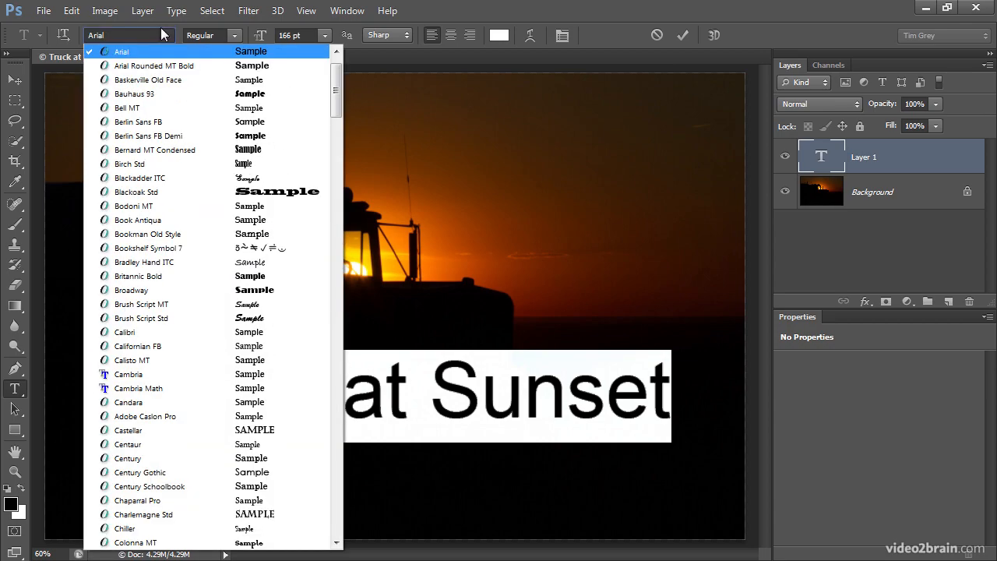
pyautogui.moveTo(335, 95); pyautogui.dragTo(327, 382)
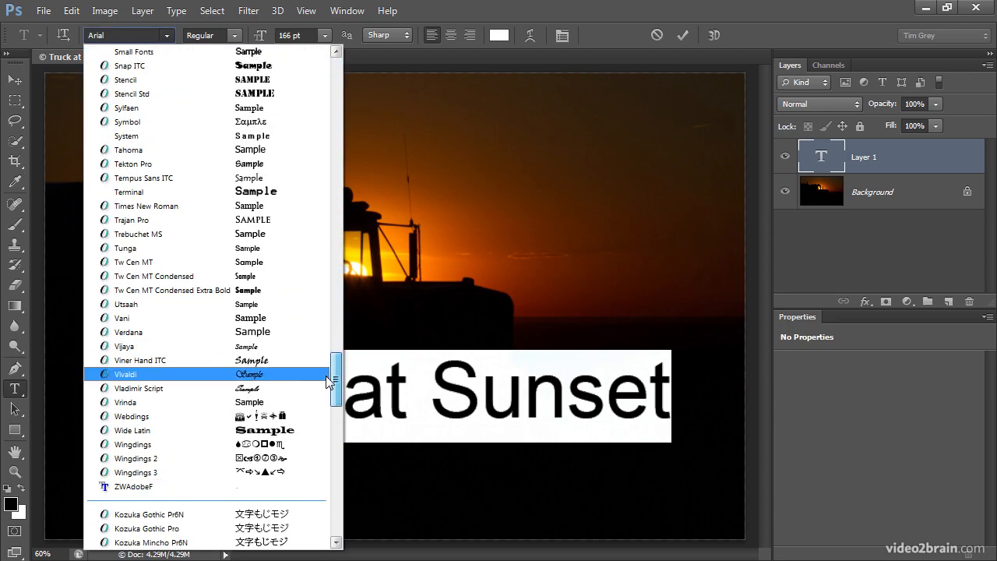
pyautogui.click(180, 206)
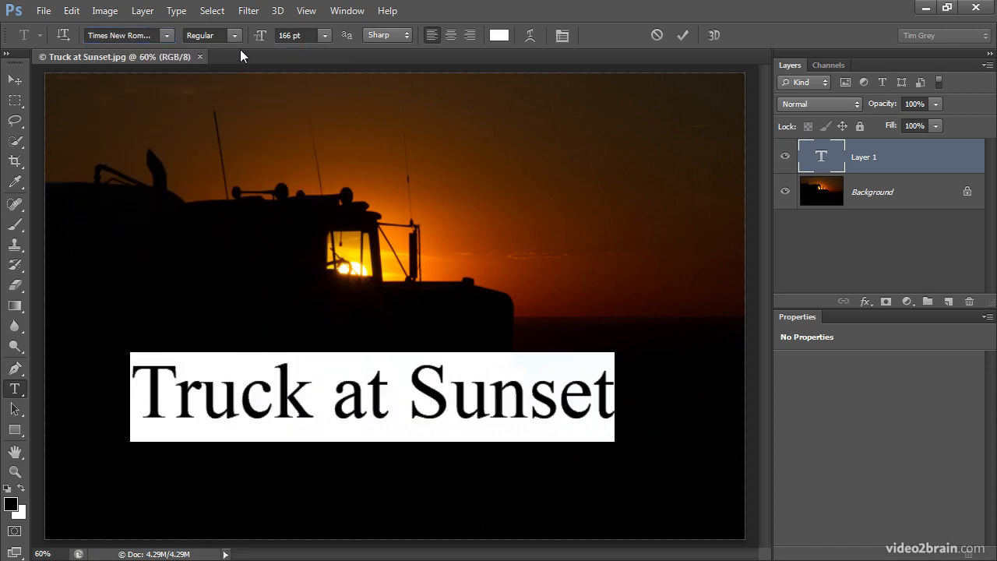
pyautogui.moveTo(260, 37); pyautogui.dragTo(266, 39)
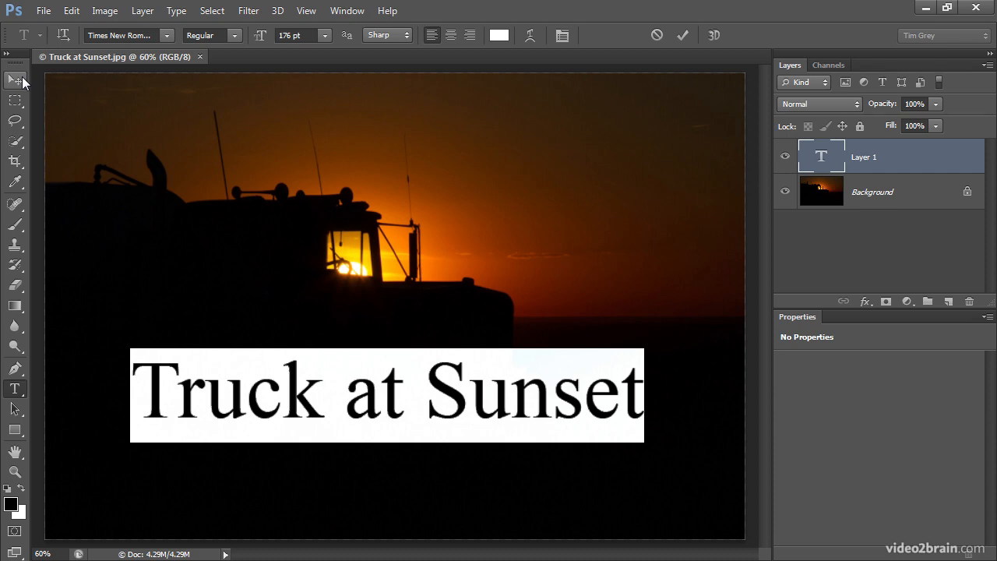
pyautogui.click(15, 79)
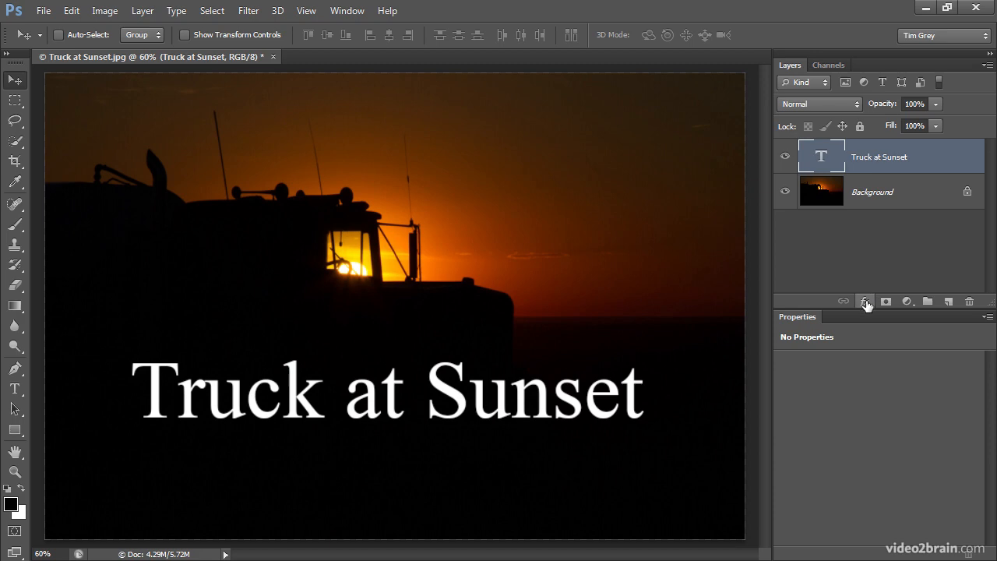
# Apply a Bevel & Emboss effect to the text layer with depth 215%, size 8 px and soften 2 px
pyautogui.click(865, 302)
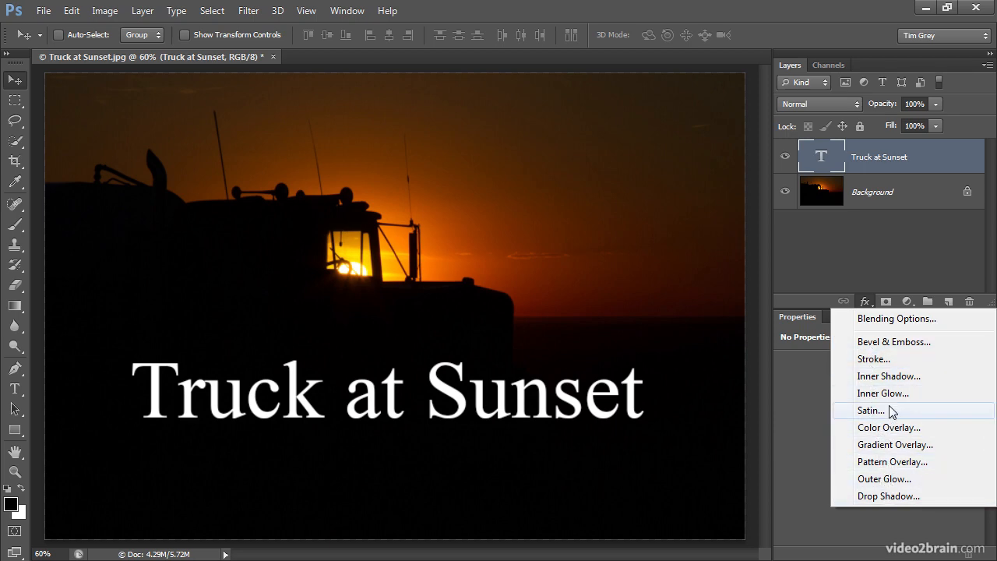
pyautogui.click(901, 345)
pyautogui.moveTo(701, 191); pyautogui.dragTo(750, 17)
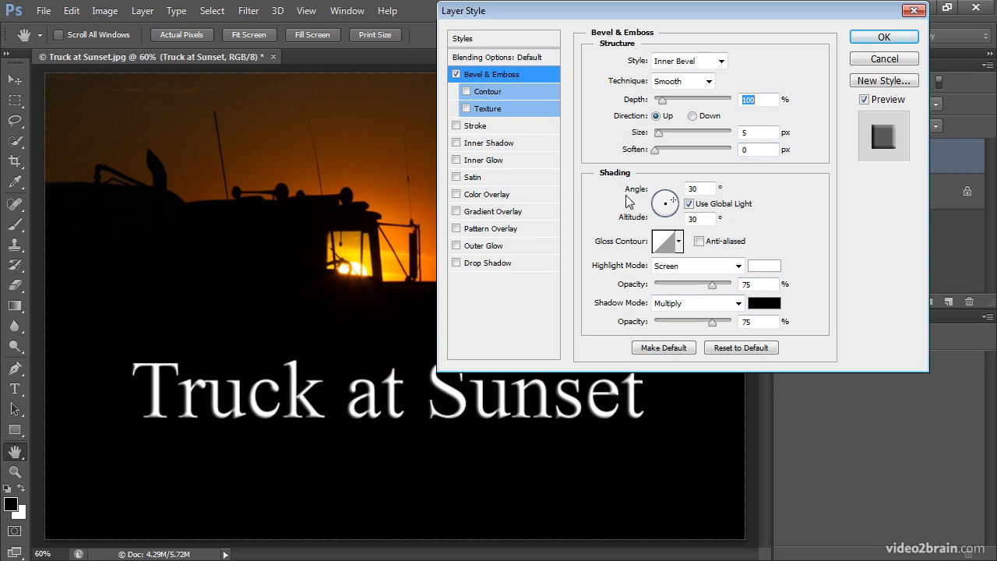
pyautogui.moveTo(662, 100); pyautogui.dragTo(671, 100)
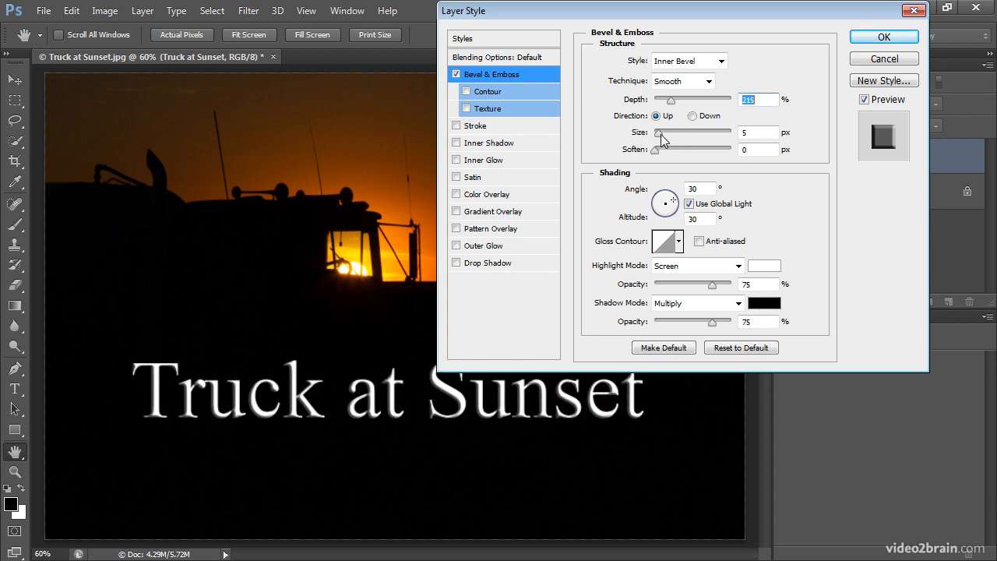
pyautogui.moveTo(661, 134); pyautogui.dragTo(666, 148)
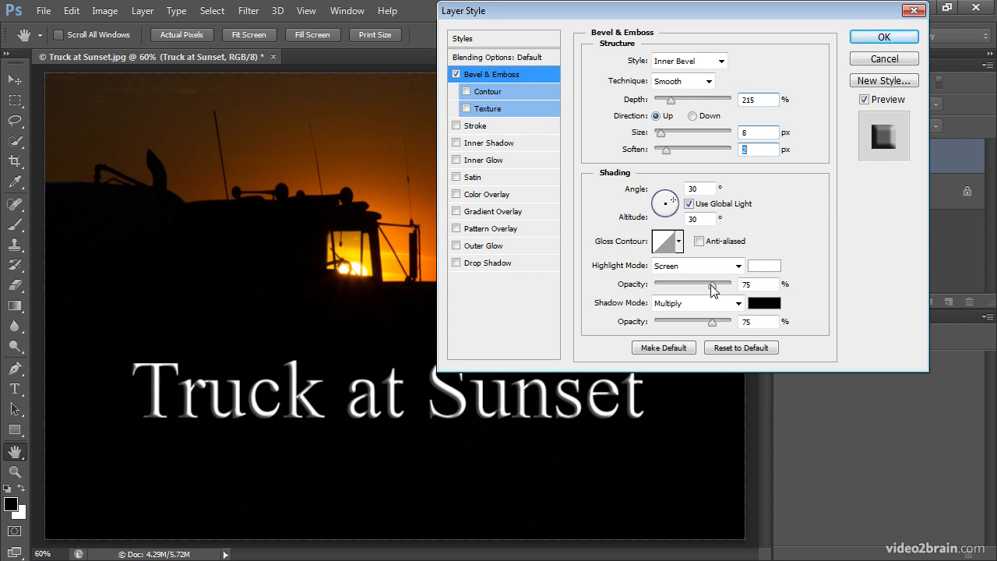
# Adjust the bevel shading to 79% shadow opacity, with the light at an 8° angle and 53° altitude
pyautogui.moveTo(712, 321); pyautogui.dragTo(666, 328)
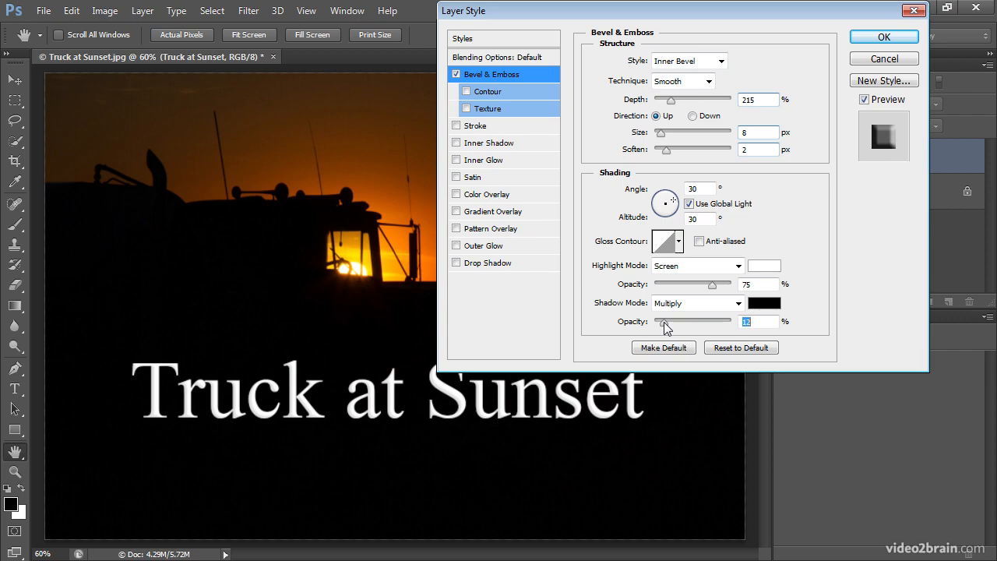
pyautogui.moveTo(665, 327); pyautogui.dragTo(714, 327)
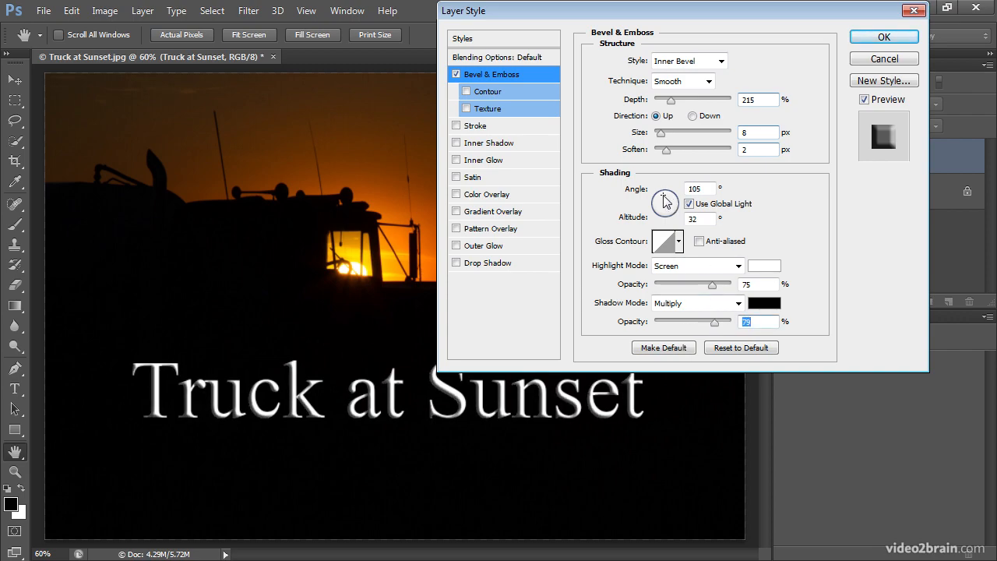
pyautogui.click(660, 196)
pyautogui.moveTo(660, 196)
pyautogui.mouseDown()
pyautogui.moveTo(667, 212)
pyautogui.moveTo(672, 196)
pyautogui.mouseUp()
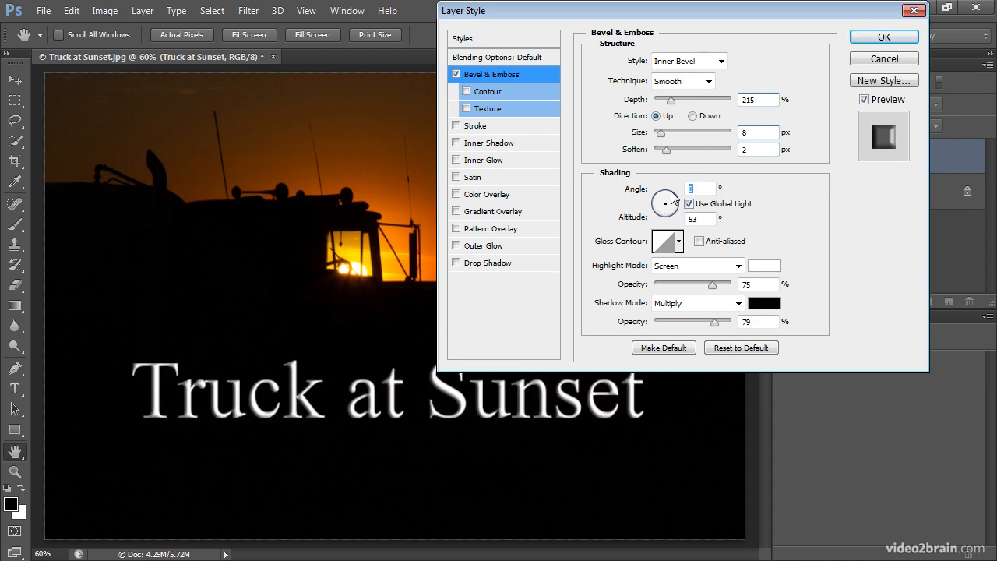
# Compare the Emboss, Pillow Emboss, Stroke Emboss and Outer Bevel styles on the text, ending on Inner Bevel
pyautogui.click(721, 61)
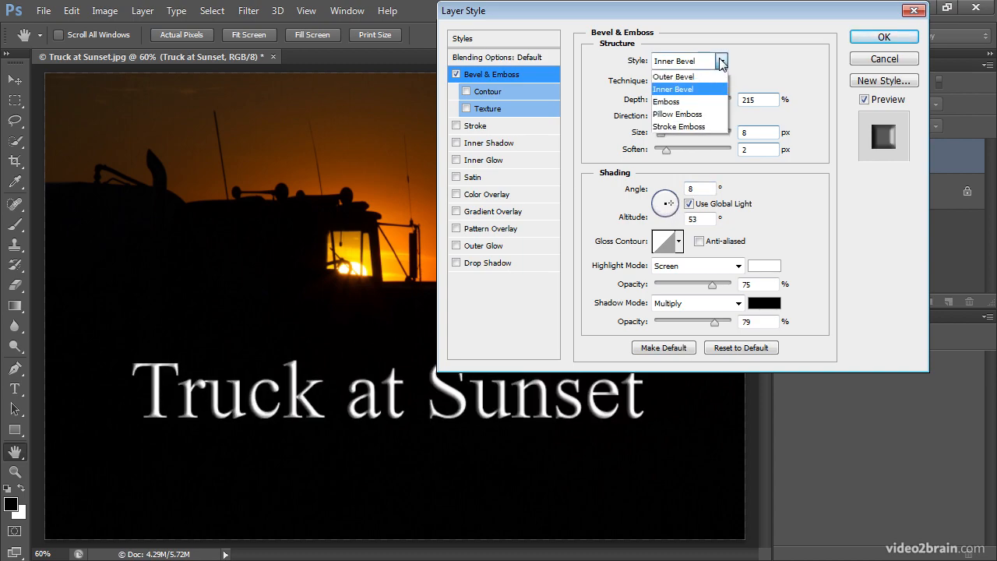
pyautogui.click(718, 102)
pyautogui.click(714, 64)
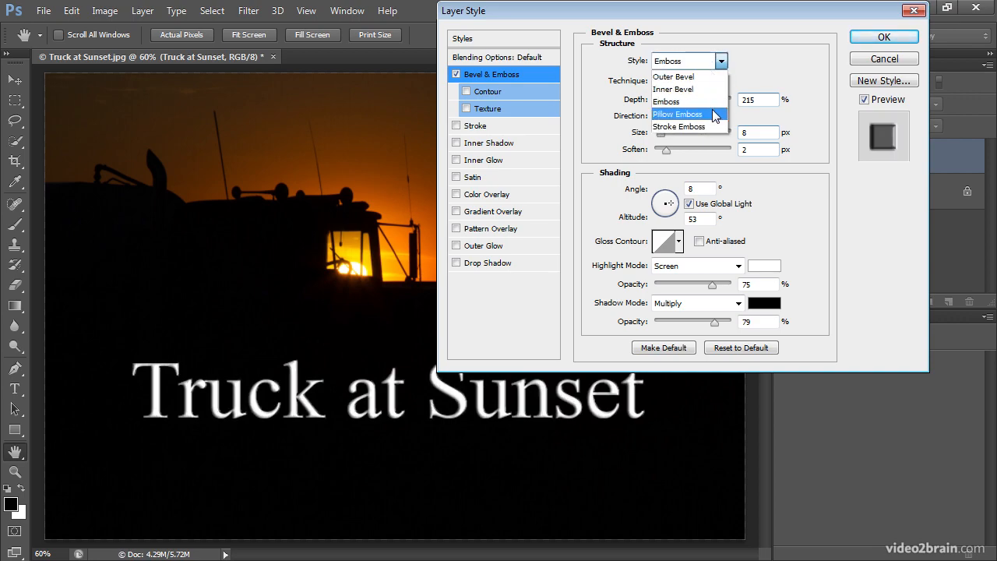
pyautogui.click(713, 114)
pyautogui.click(723, 65)
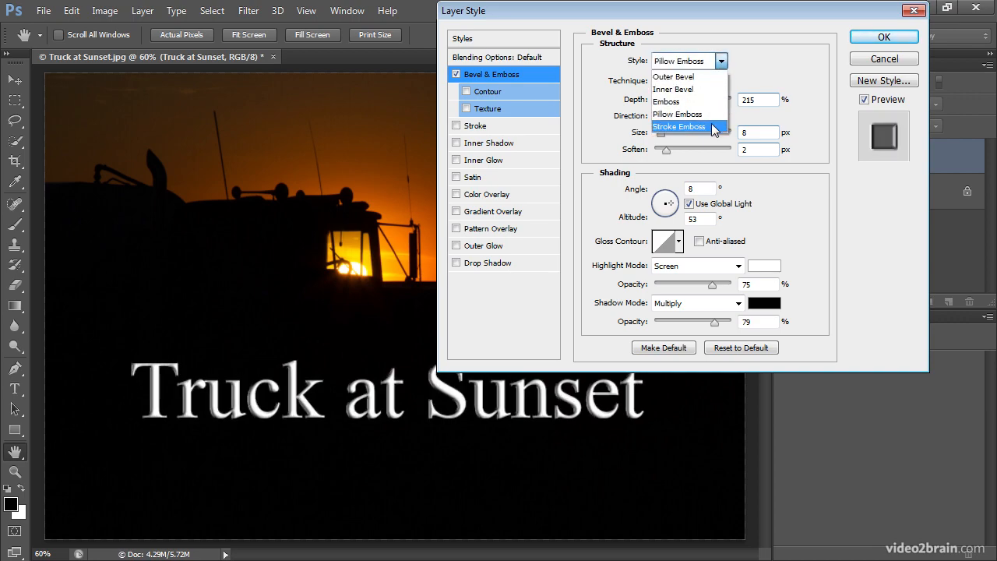
pyautogui.click(712, 123)
pyautogui.click(723, 62)
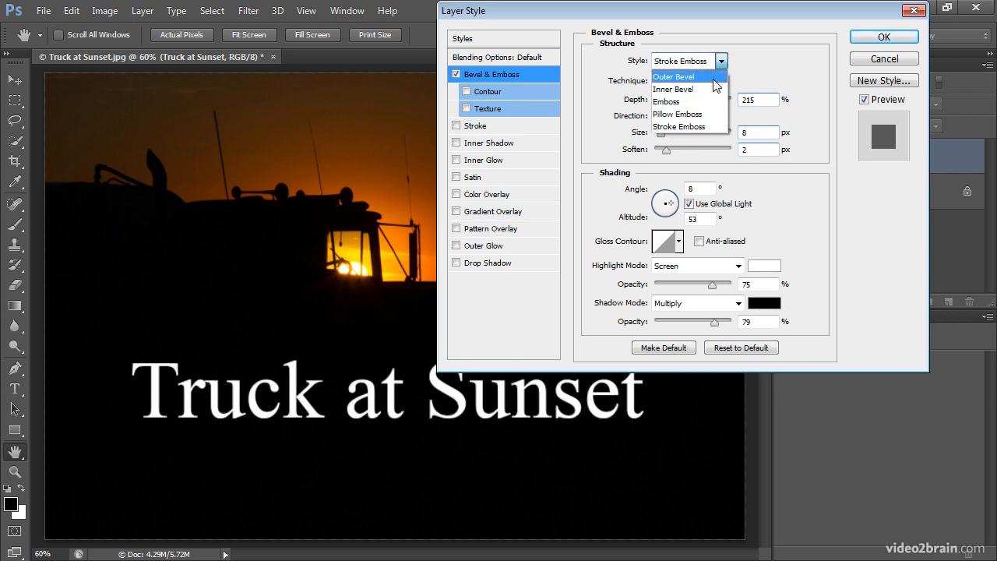
pyautogui.click(714, 76)
pyautogui.click(722, 63)
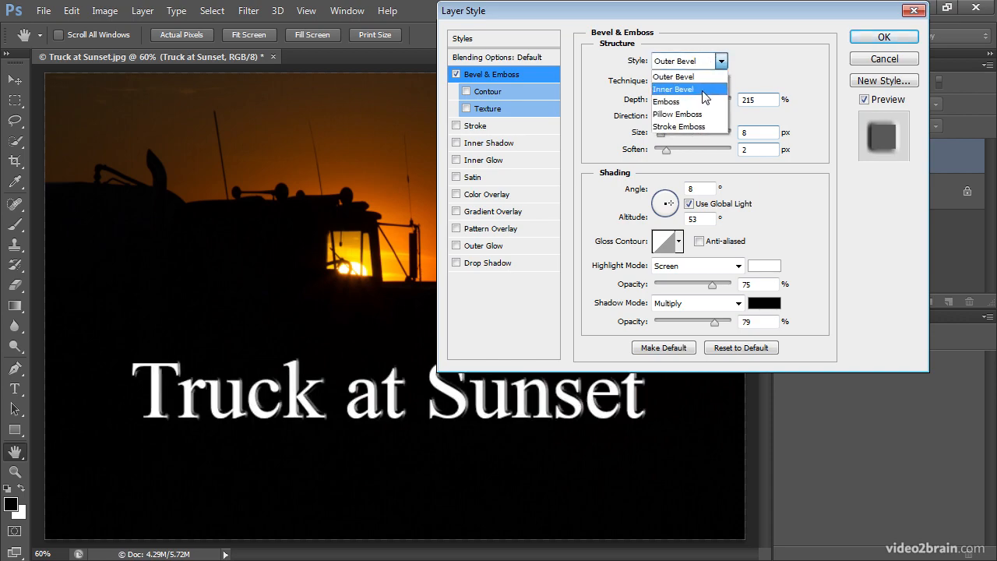
pyautogui.click(708, 89)
# Change the bevel's gloss contour to the inverted cone preset, a valley-shaped curve
pyautogui.click(679, 241)
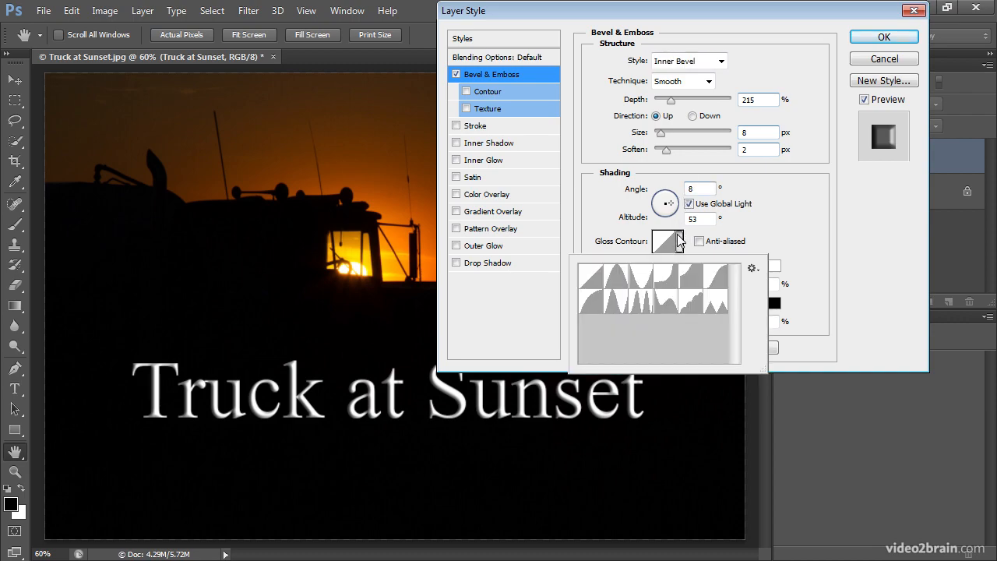
pyautogui.click(649, 279)
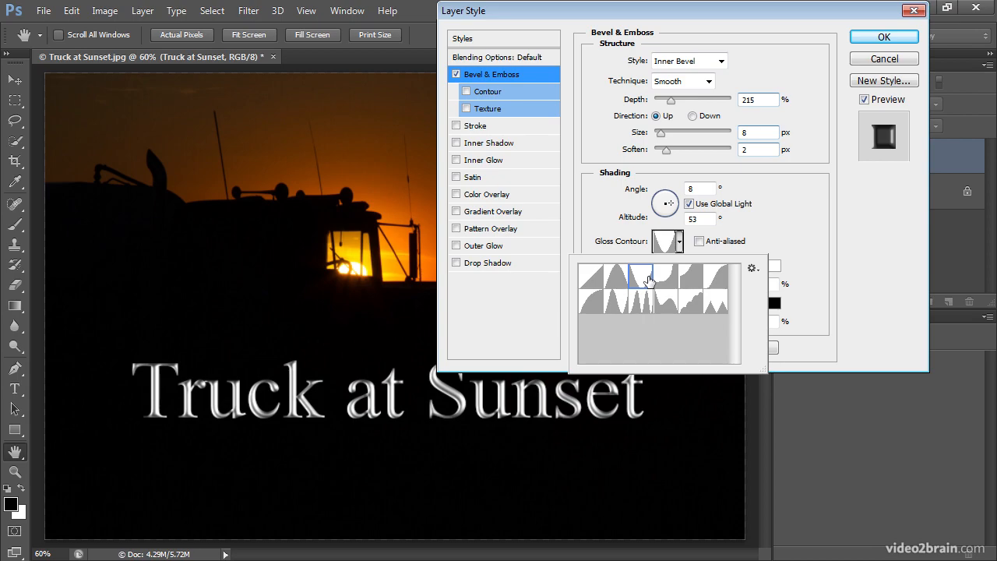
pyautogui.click(490, 134)
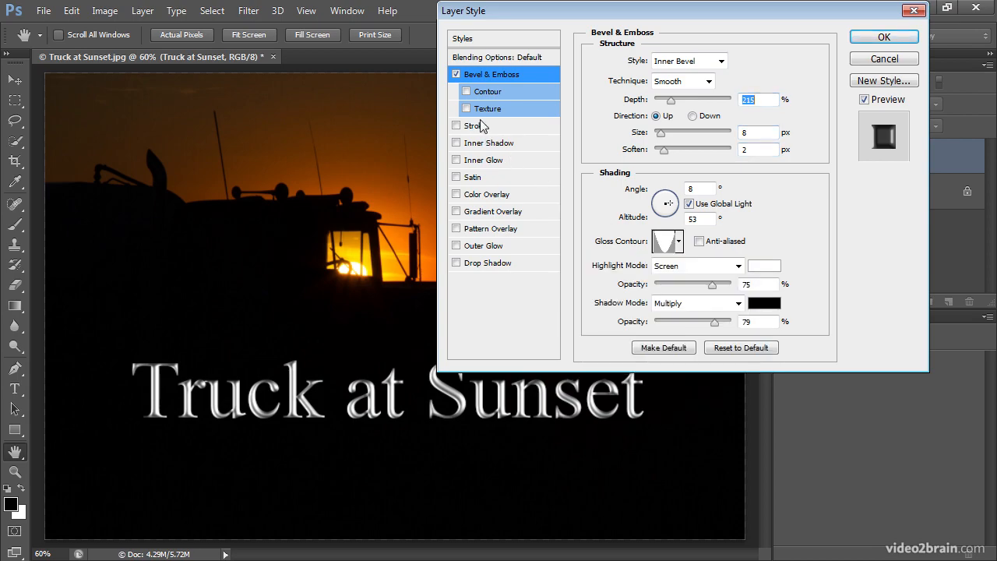
# Add a Stroke effect to the text and set its color to pure red
pyautogui.click(477, 126)
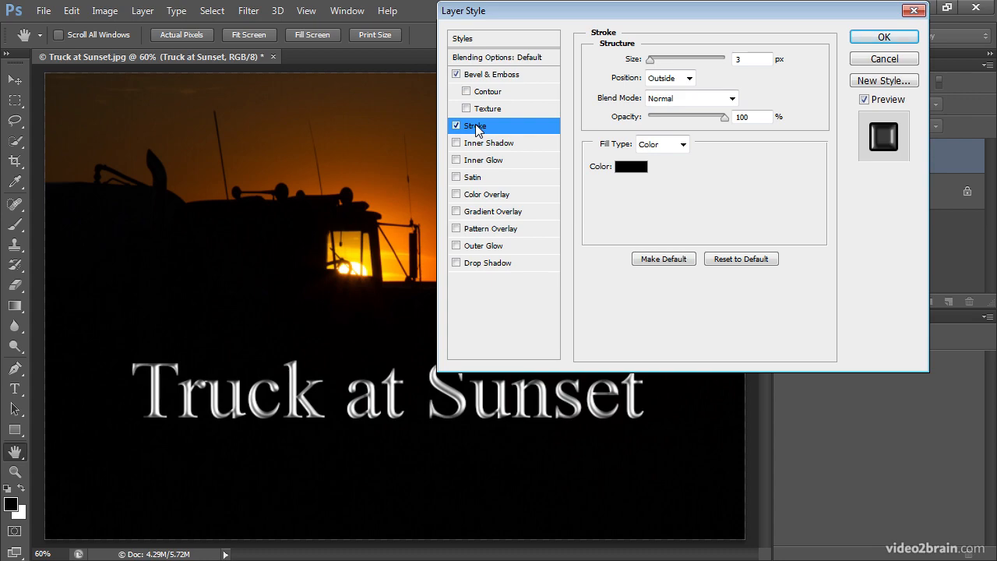
pyautogui.click(628, 166)
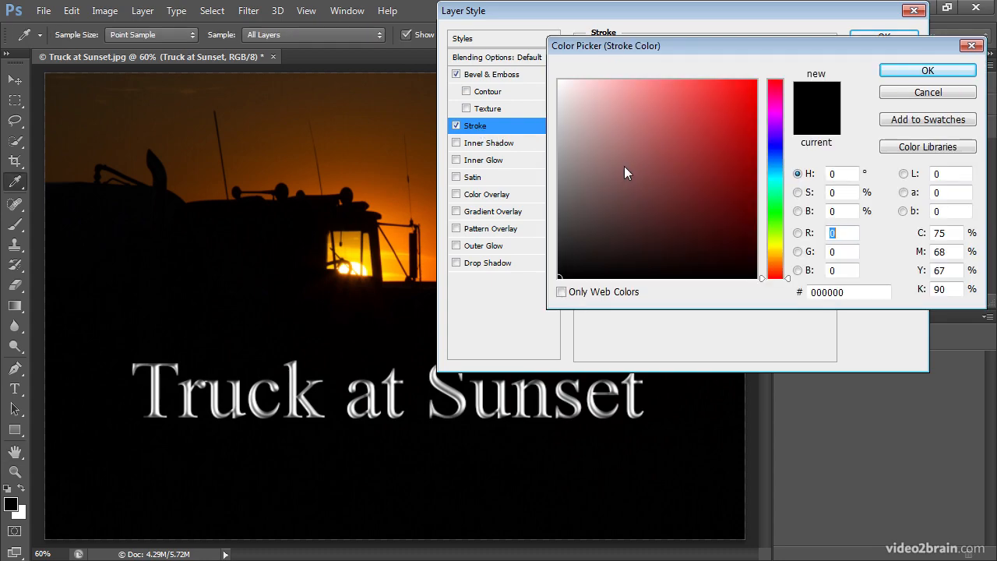
pyautogui.click(756, 80)
pyautogui.click(896, 72)
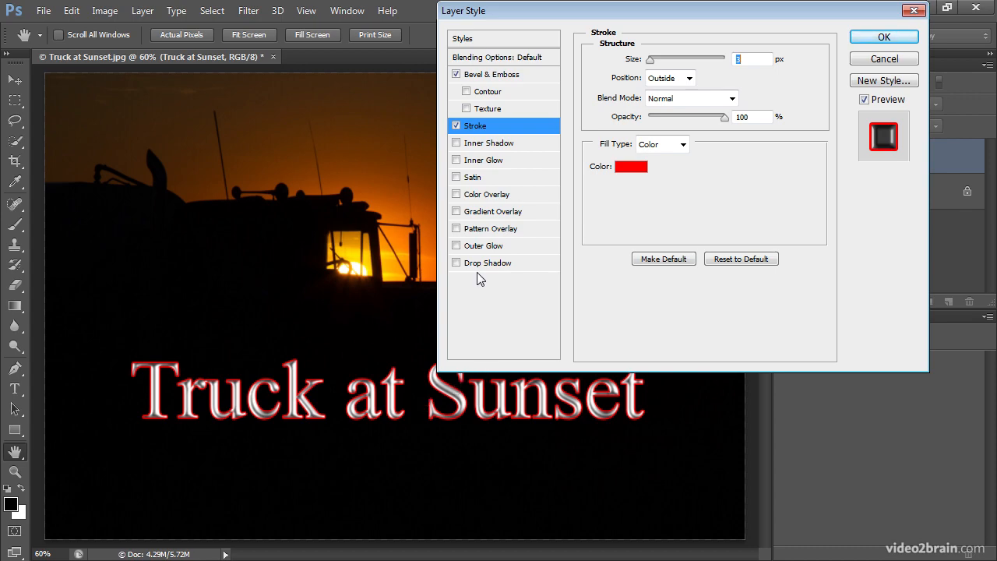
# Enable the Inner Shadow, Inner Glow, Satin and Color Overlay effects on the text with their default settings
pyautogui.click(490, 145)
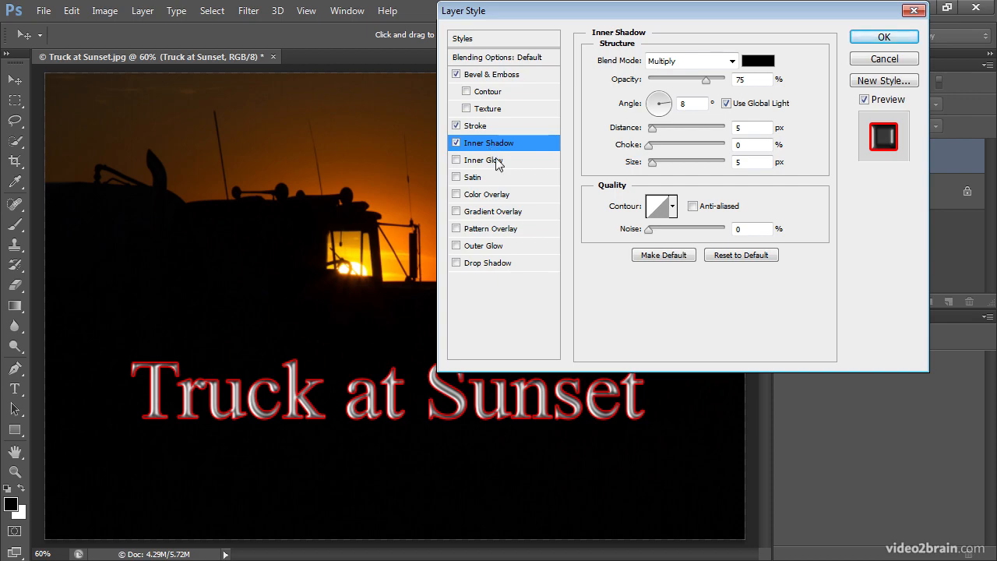
pyautogui.click(497, 161)
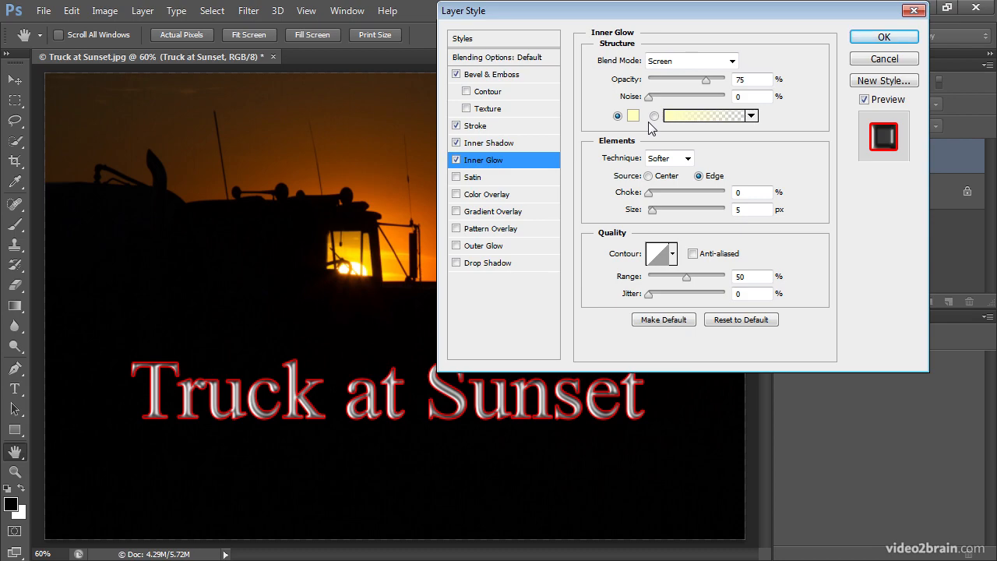
pyautogui.click(481, 181)
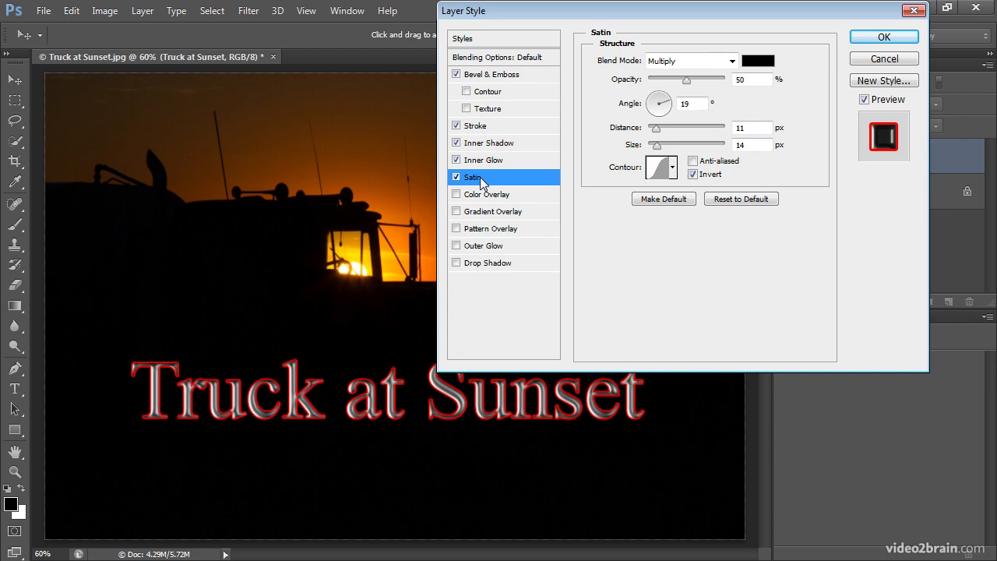
pyautogui.click(492, 196)
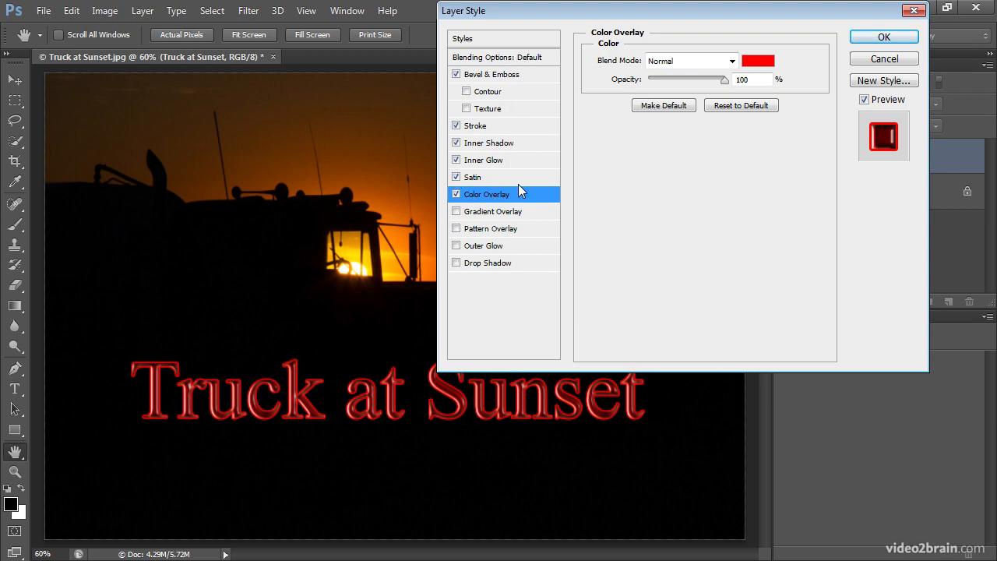
# Enable a Gradient Overlay on the text and choose the blue, red, yellow gradient preset
pyautogui.click(503, 211)
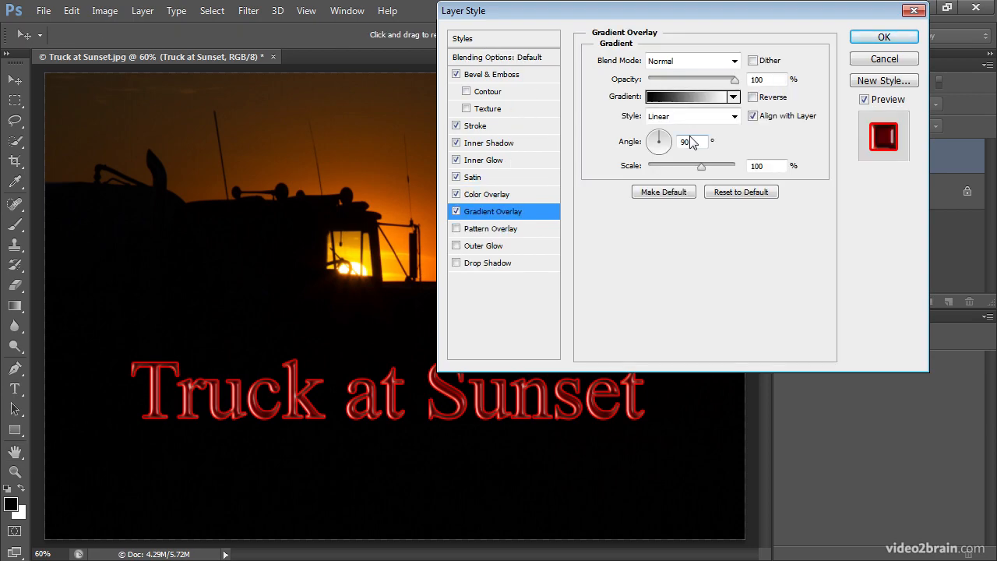
pyautogui.click(734, 97)
pyautogui.click(673, 131)
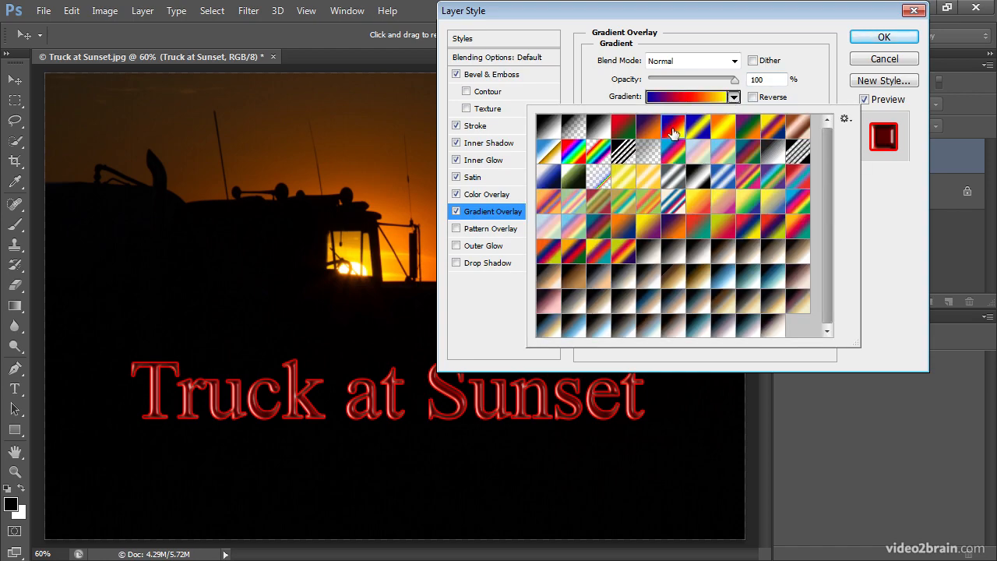
# Turn off the Color Overlay effect on the text
pyautogui.click(502, 199)
pyautogui.click(456, 194)
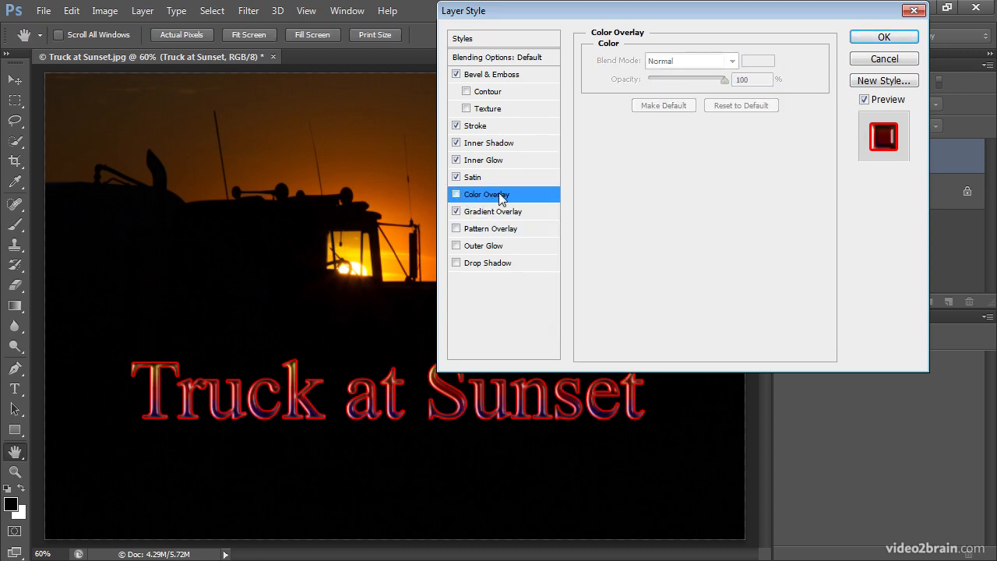
# Enable a default Pattern Overlay and an Outer Glow on the text, with the glow's size set to 29 px
pyautogui.click(500, 232)
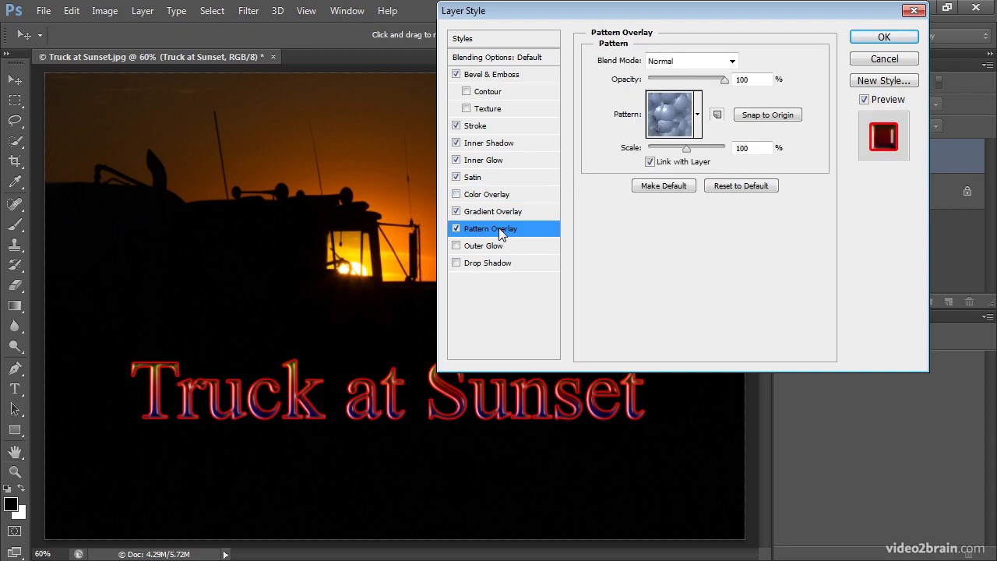
pyautogui.click(489, 247)
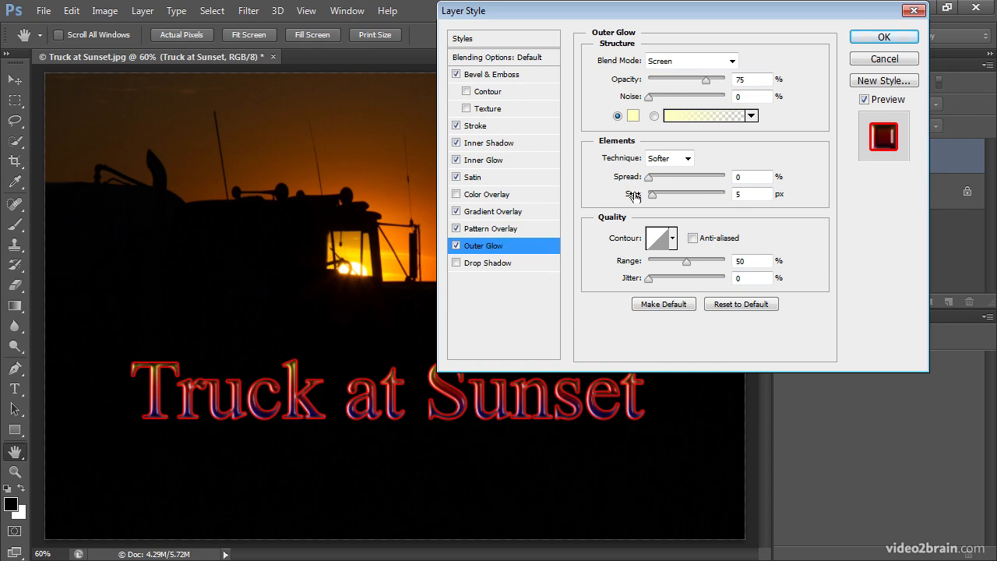
pyautogui.moveTo(653, 197); pyautogui.dragTo(663, 201)
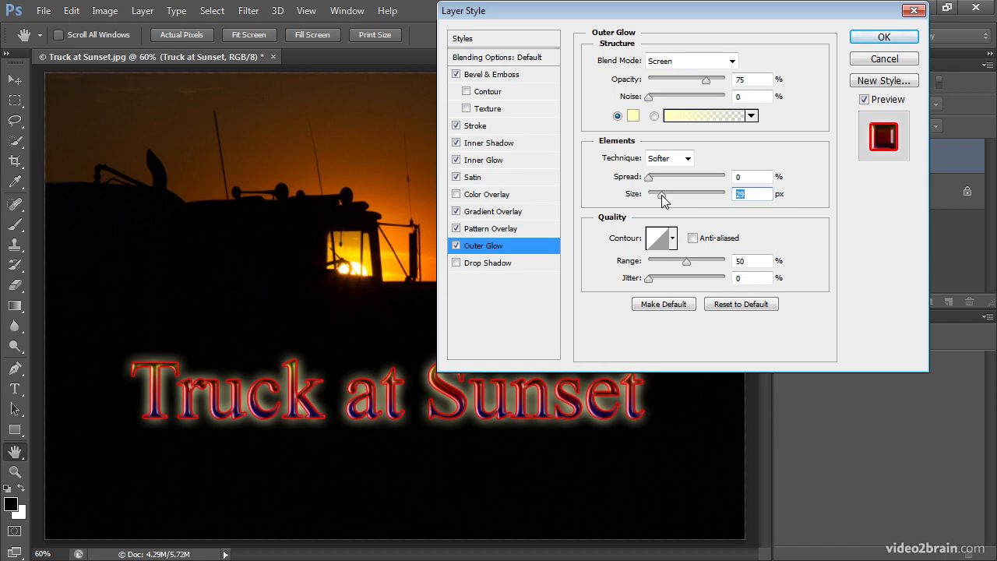
# Enable a Drop Shadow on the text, set its color to near-white fdfdfd and its blend mode to Normal
pyautogui.click(486, 264)
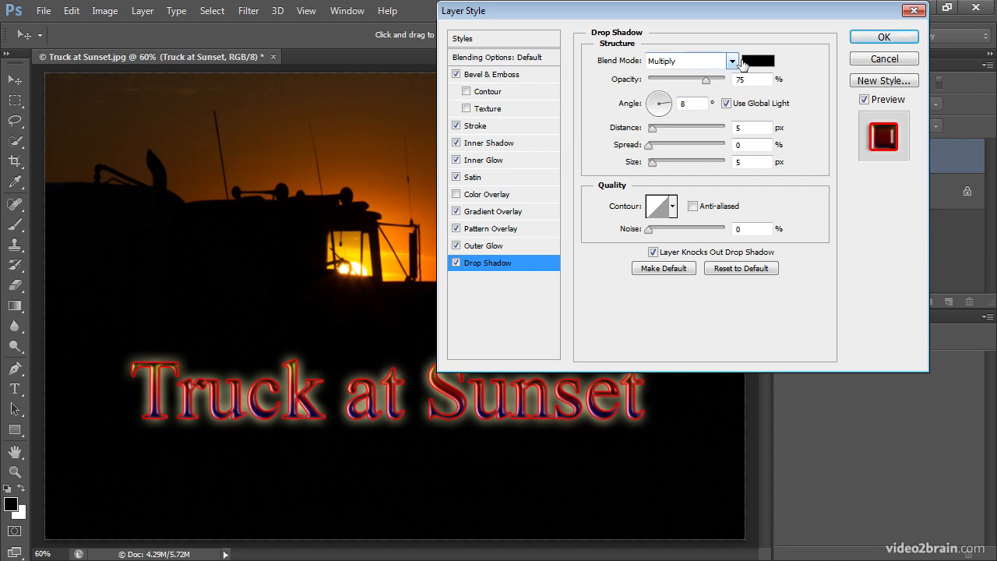
pyautogui.click(757, 61)
pyautogui.moveTo(639, 105); pyautogui.dragTo(546, 87)
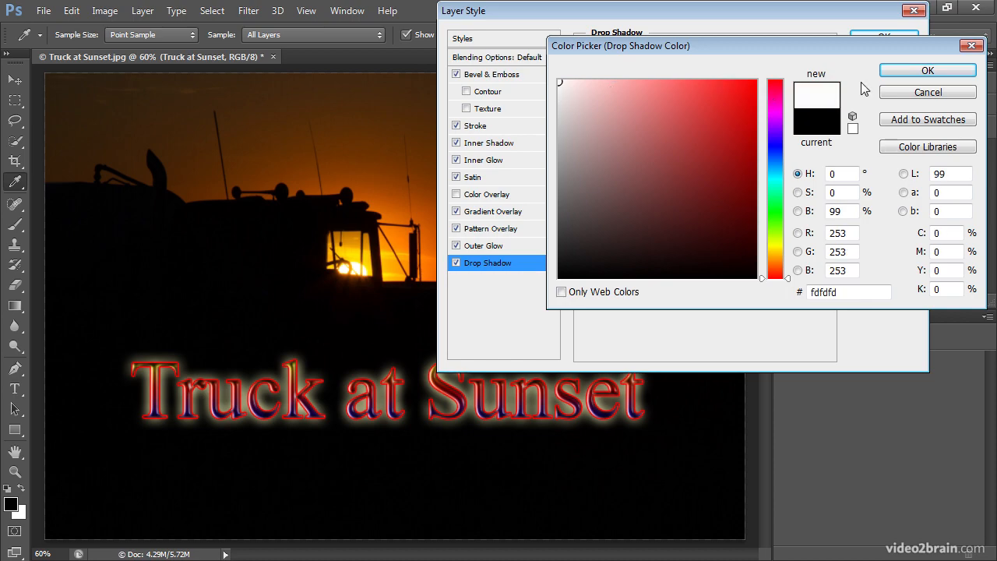
pyautogui.click(904, 70)
pyautogui.click(730, 61)
pyautogui.click(719, 76)
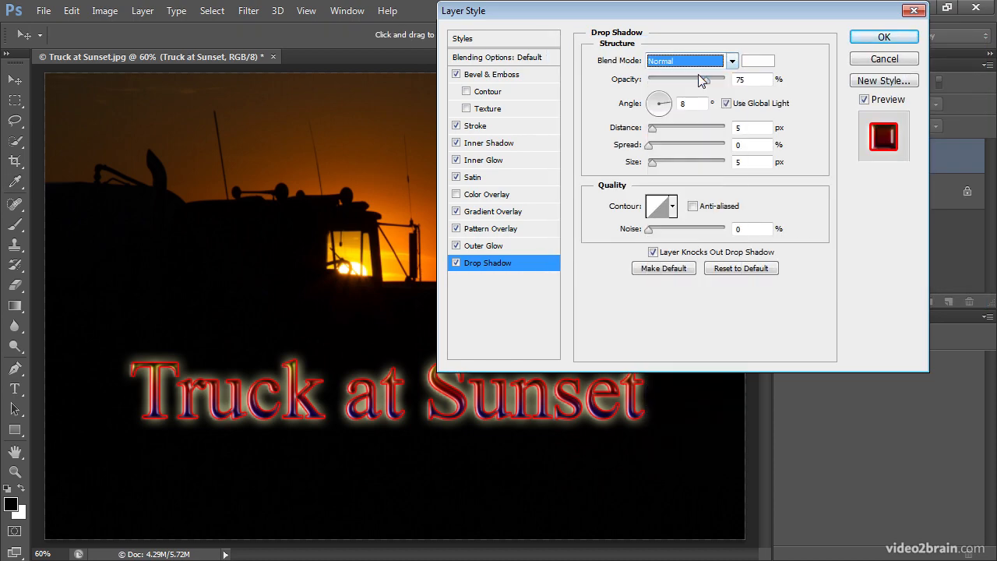
# Set the drop shadow's size to 43 px, its distance to 218 px and its angle to 140°
pyautogui.moveTo(657, 166); pyautogui.dragTo(666, 164)
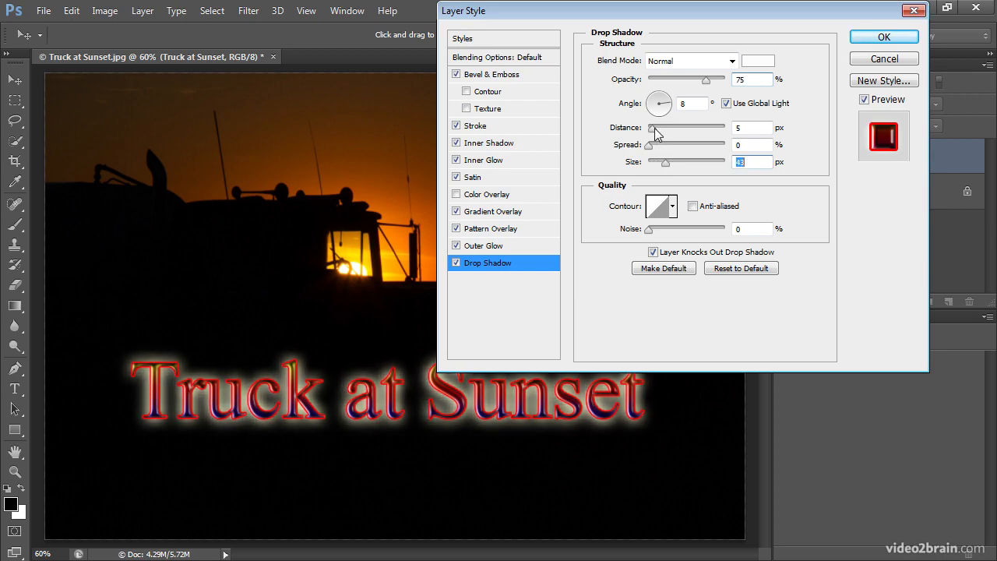
pyautogui.moveTo(653, 128); pyautogui.dragTo(715, 137)
pyautogui.moveTo(674, 105)
pyautogui.mouseDown()
pyautogui.moveTo(661, 94)
pyautogui.moveTo(659, 114)
pyautogui.mouseUp()
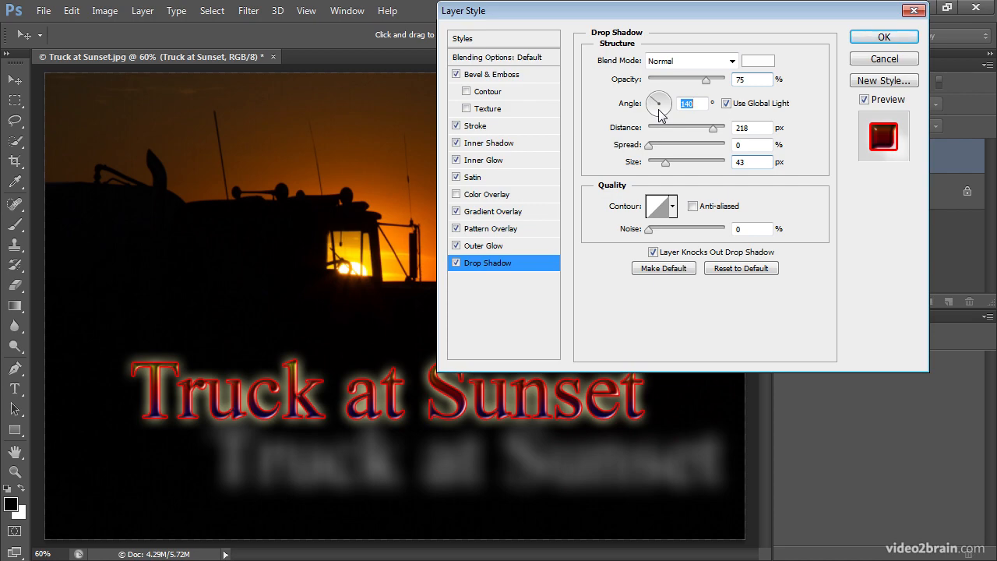
# Turn off the Stroke and Inner Shadow effects on the text
pyautogui.click(457, 127)
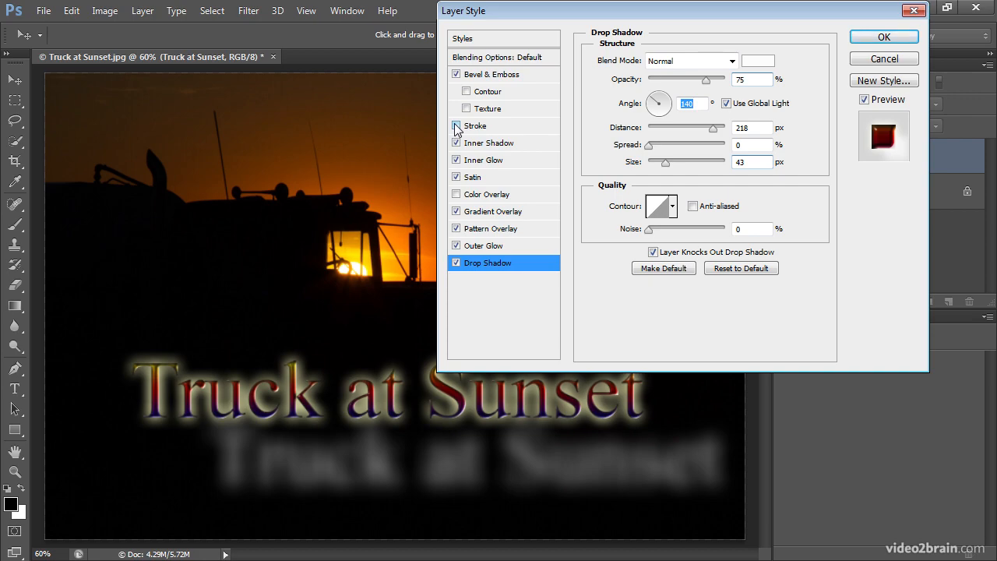
pyautogui.click(457, 144)
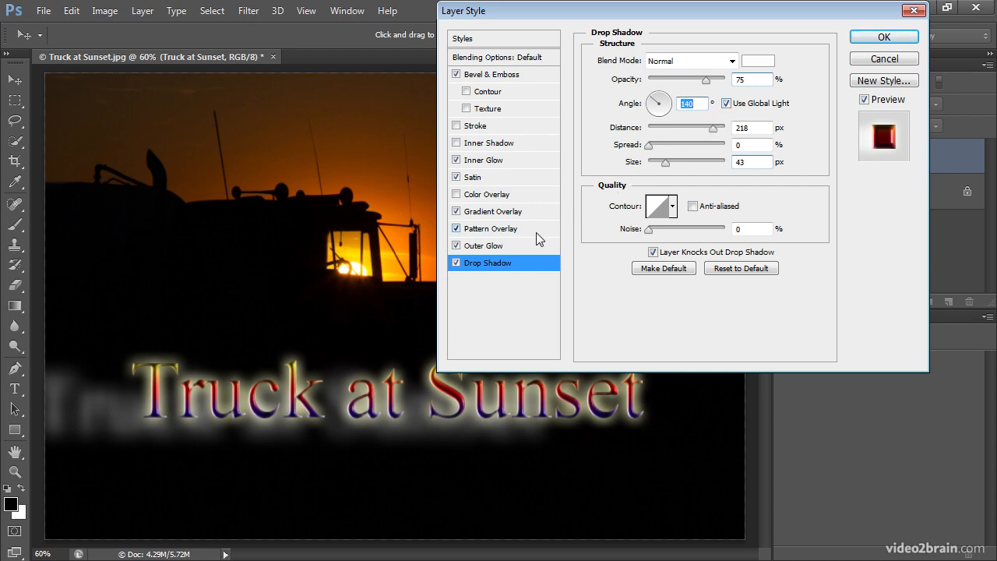
# Set the drop shadow's angle to 135° and apply the layer style
pyautogui.moveTo(659, 117)
pyautogui.mouseDown()
pyautogui.moveTo(668, 111)
pyautogui.moveTo(655, 98)
pyautogui.mouseUp()
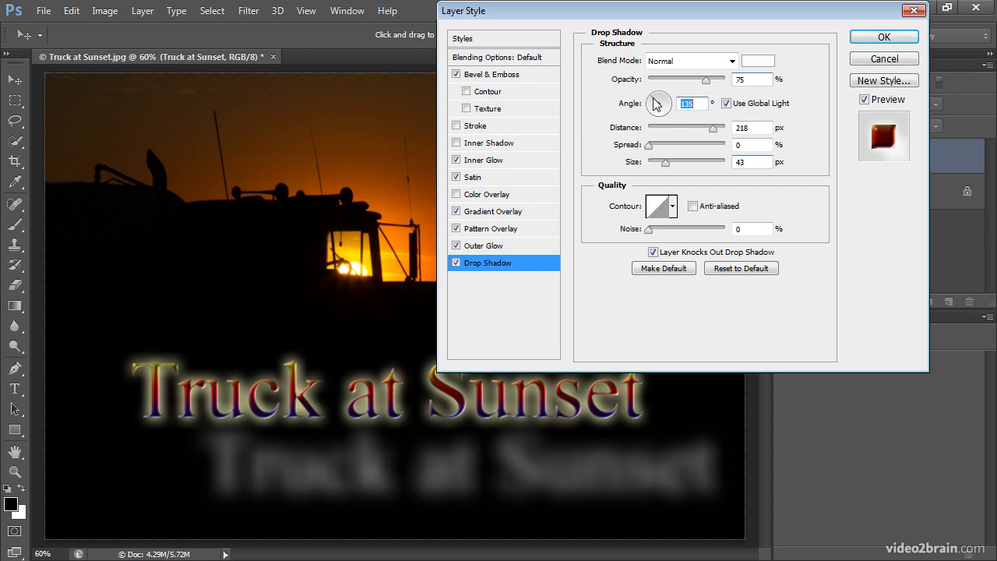
pyautogui.click(869, 35)
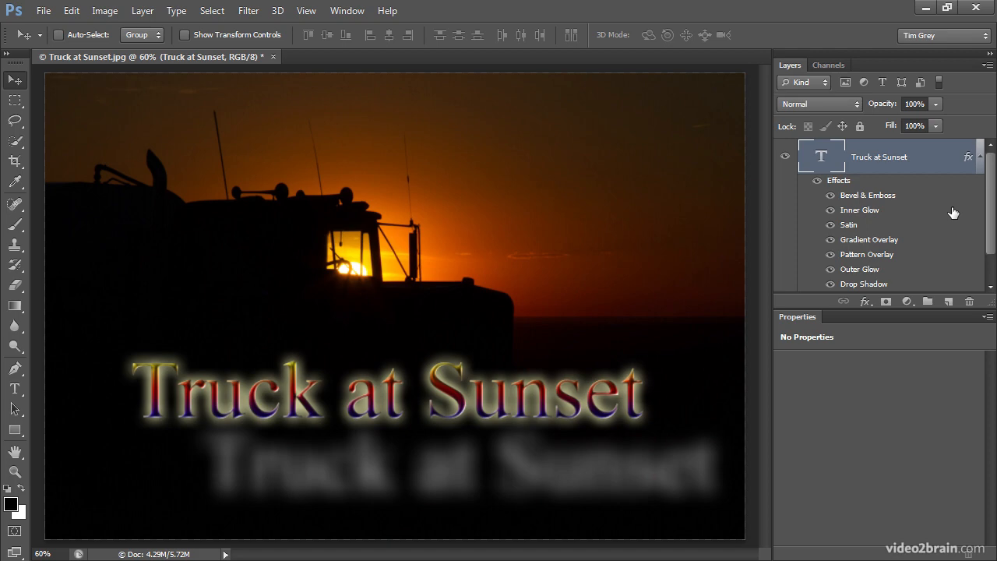
# Compare the title with and without its Bevel & Emboss effect, and with and without all its effects
pyautogui.click(830, 196)
pyautogui.click(831, 195)
pyautogui.click(817, 181)
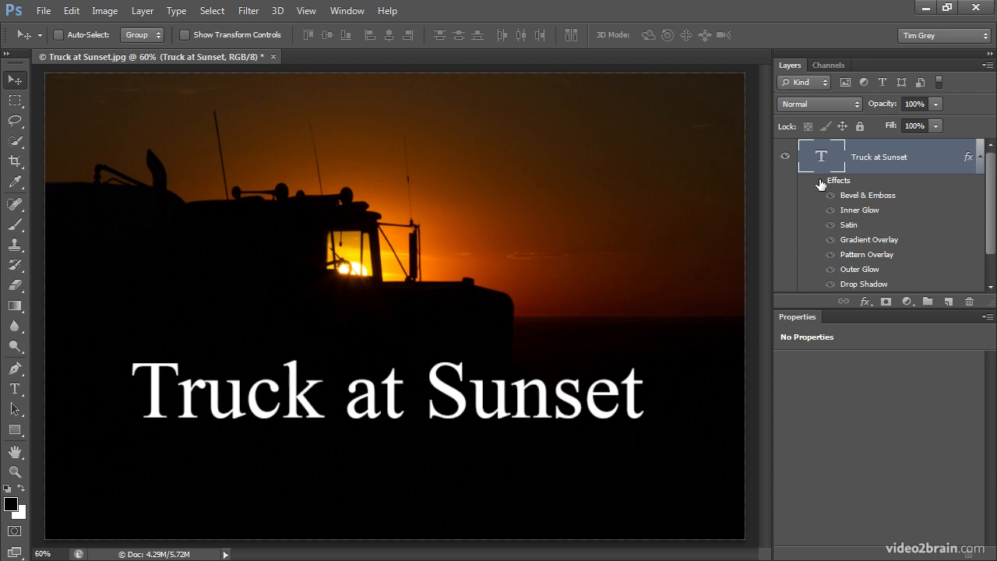
pyautogui.click(818, 181)
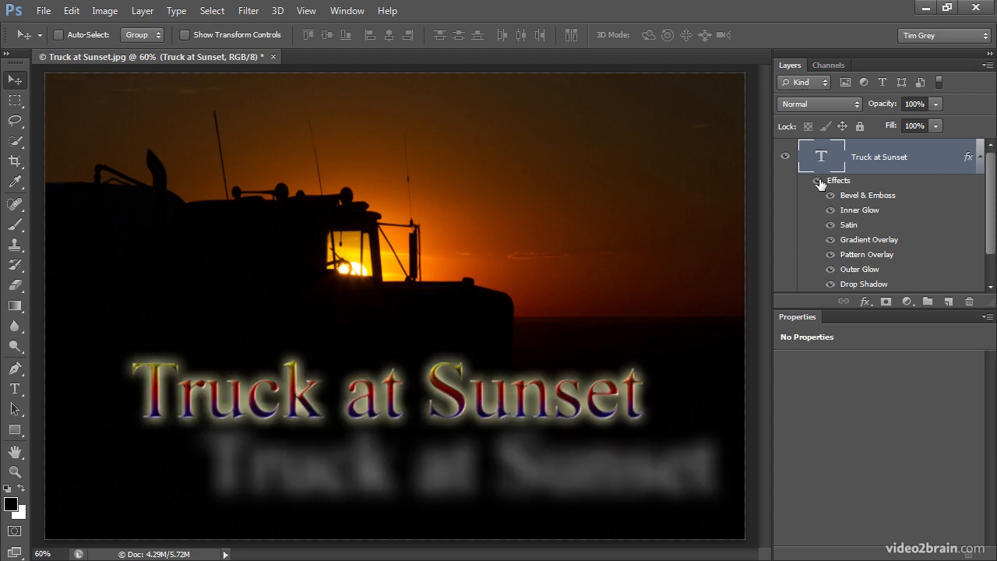
# Reopen the text layer's Bevel & Emboss settings to review them, and close them without changes
pyautogui.doubleClick(866, 196)
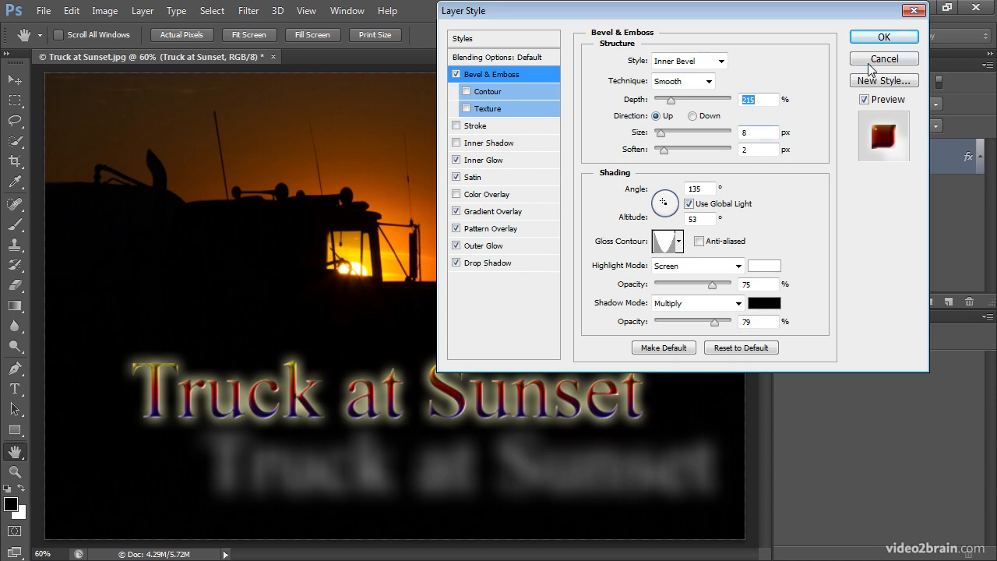
pyautogui.click(883, 39)
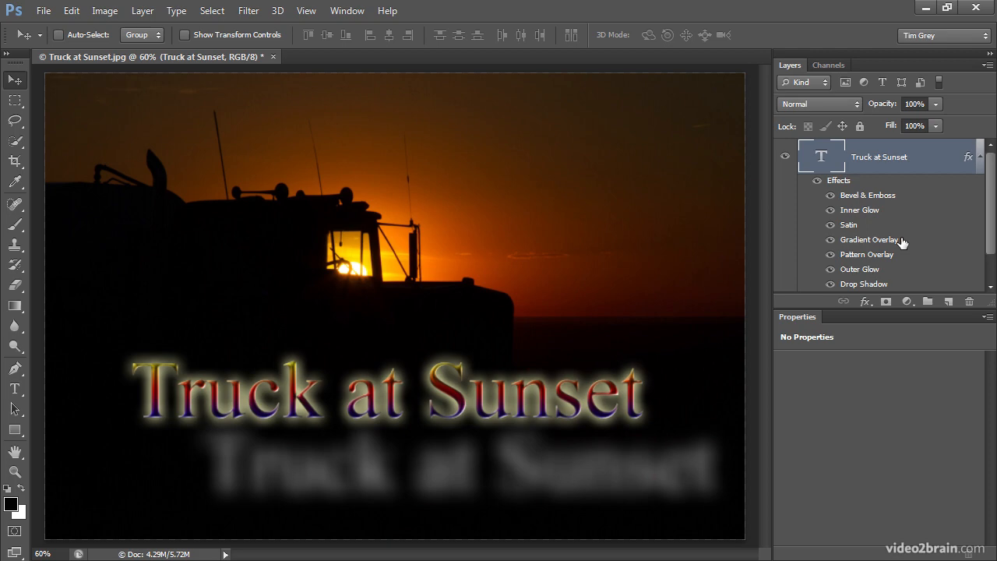
# Open the title text for editing and try removing and retyping the word "at"
pyautogui.doubleClick(827, 161)
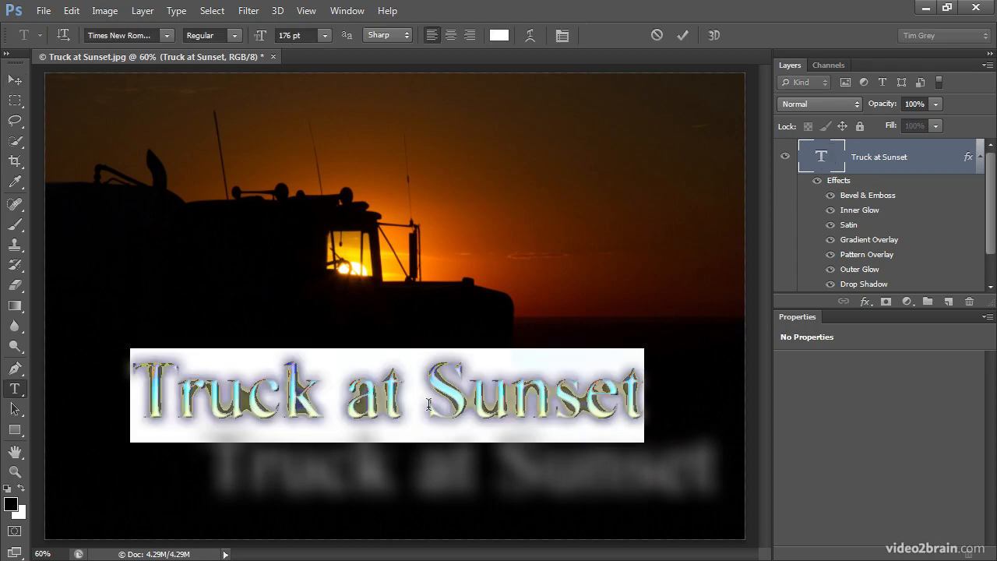
pyautogui.click(363, 402)
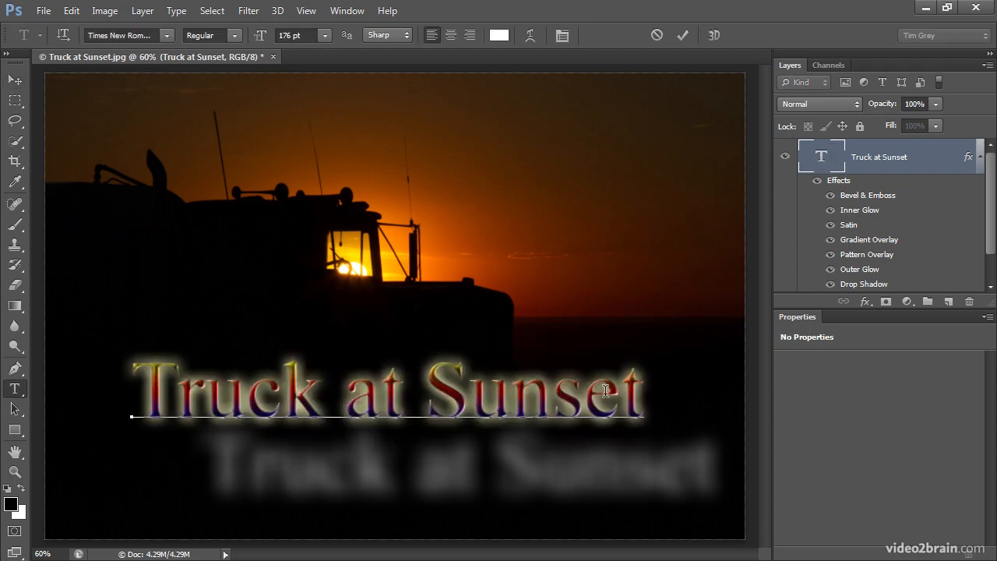
pyautogui.hotkey('shift', 'Right')
pyautogui.hotkey('shift', 'Right')
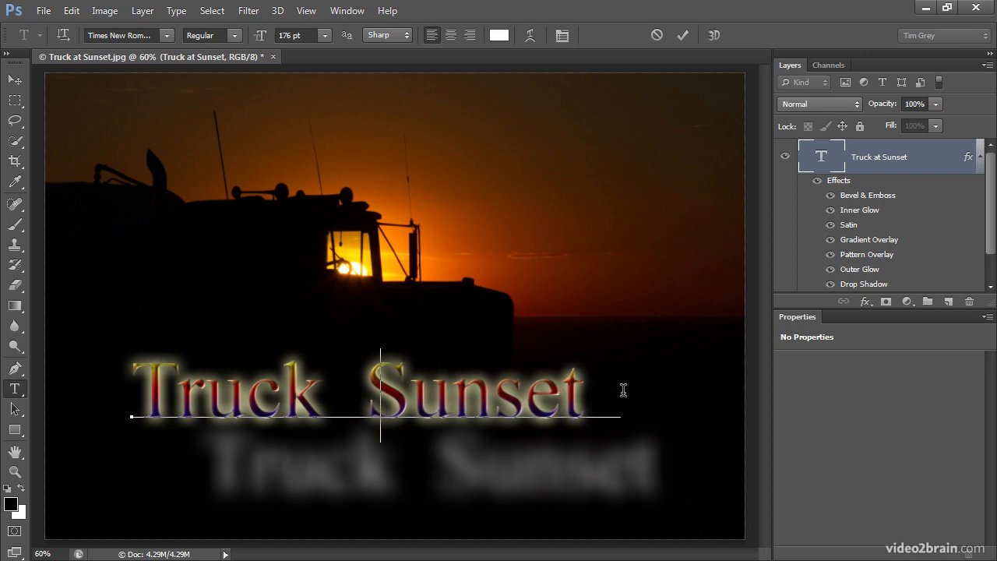
pyautogui.press('Right')
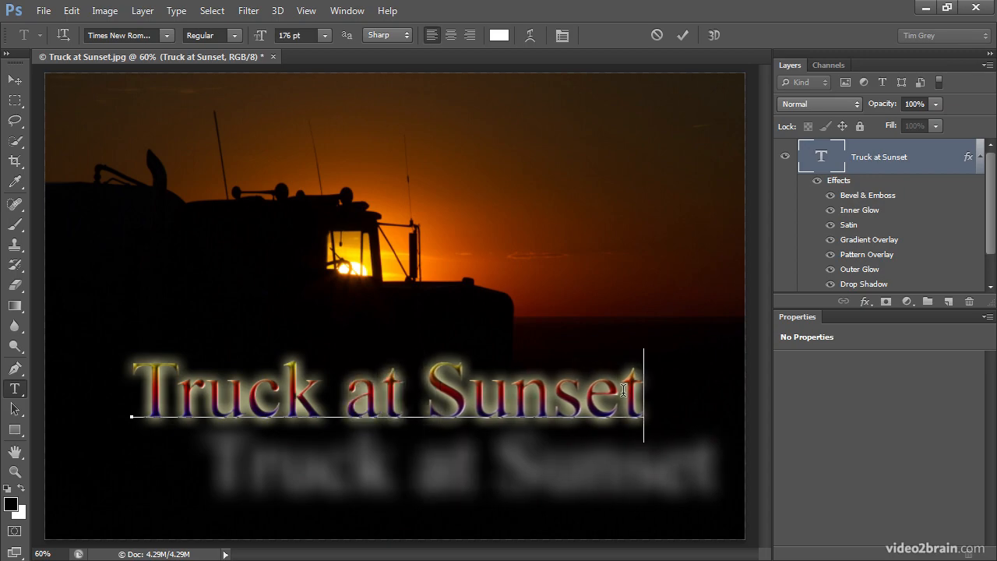
# Set the font of the entire title to Trajan Pro in the Bold style
pyautogui.hotkey('ctrl', 'a')
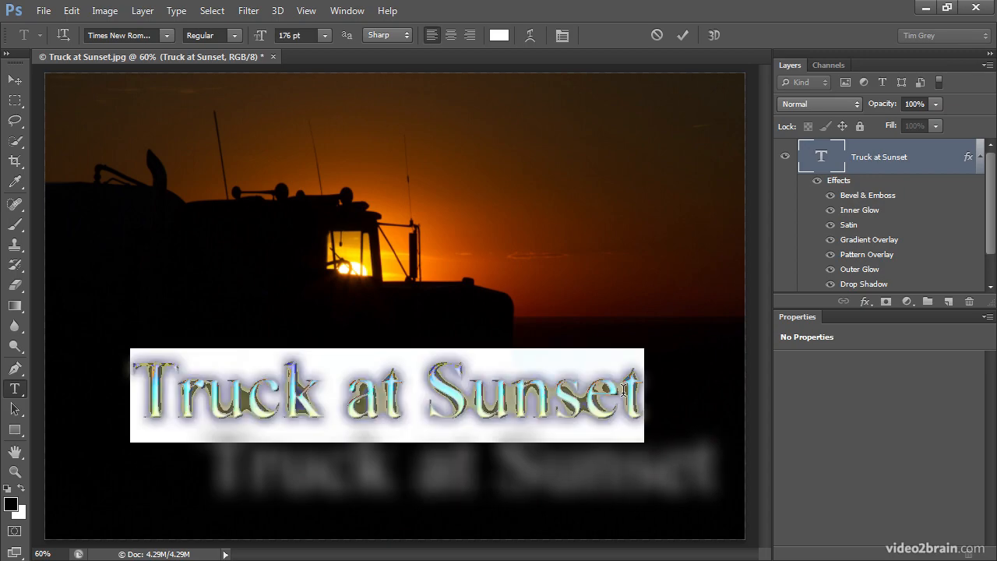
pyautogui.click(165, 35)
pyautogui.click(179, 65)
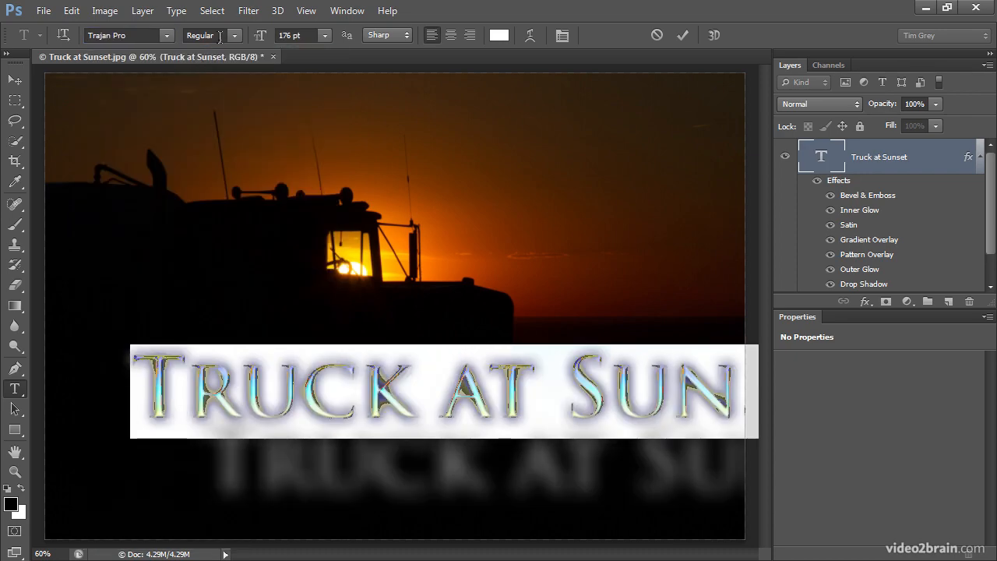
pyautogui.click(233, 37)
pyautogui.click(233, 62)
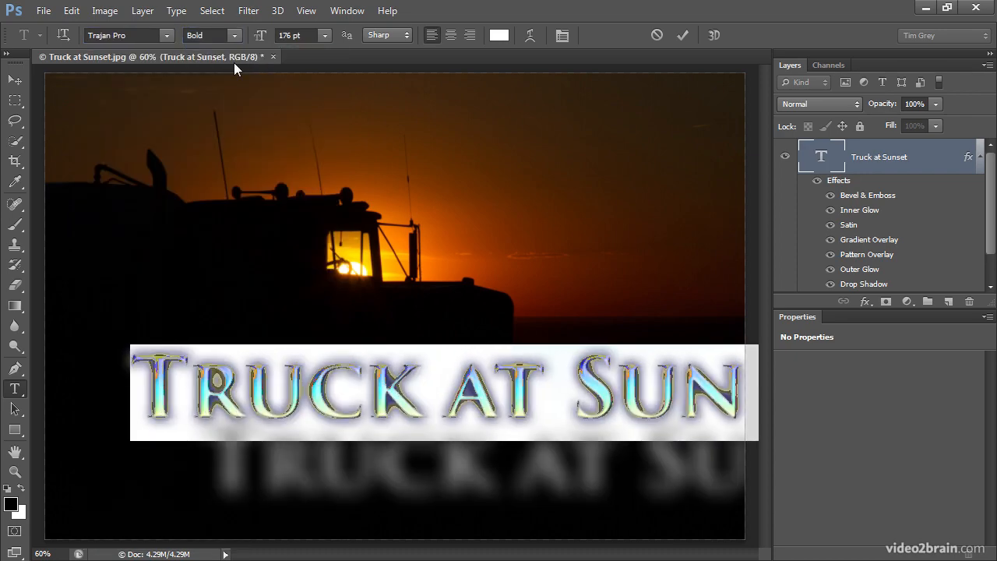
# Reduce the title's font size and move the title left so the text and its shadow fit within the photo
pyautogui.moveTo(259, 35); pyautogui.dragTo(233, 39)
pyautogui.click(15, 80)
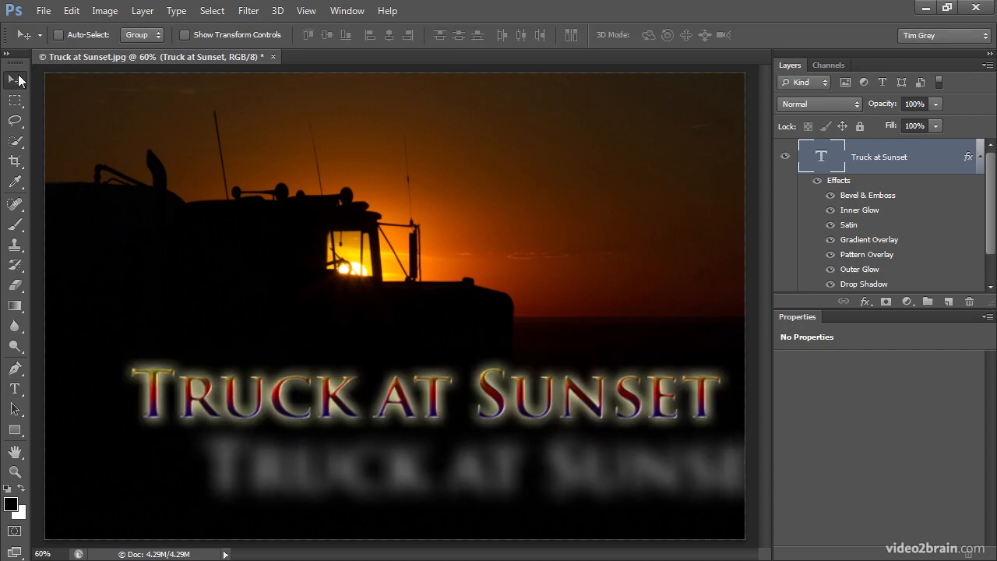
pyautogui.moveTo(432, 393); pyautogui.dragTo(376, 397)
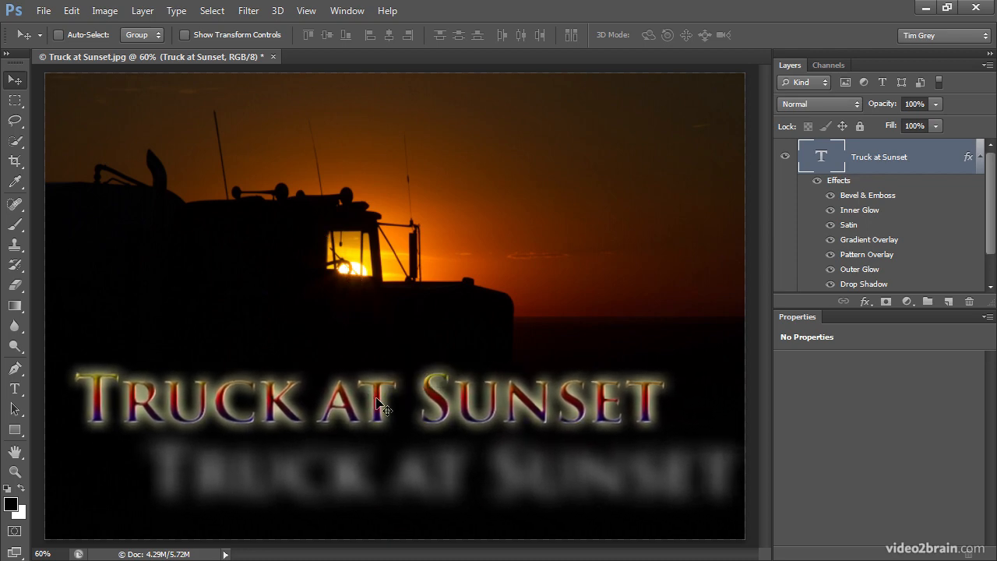